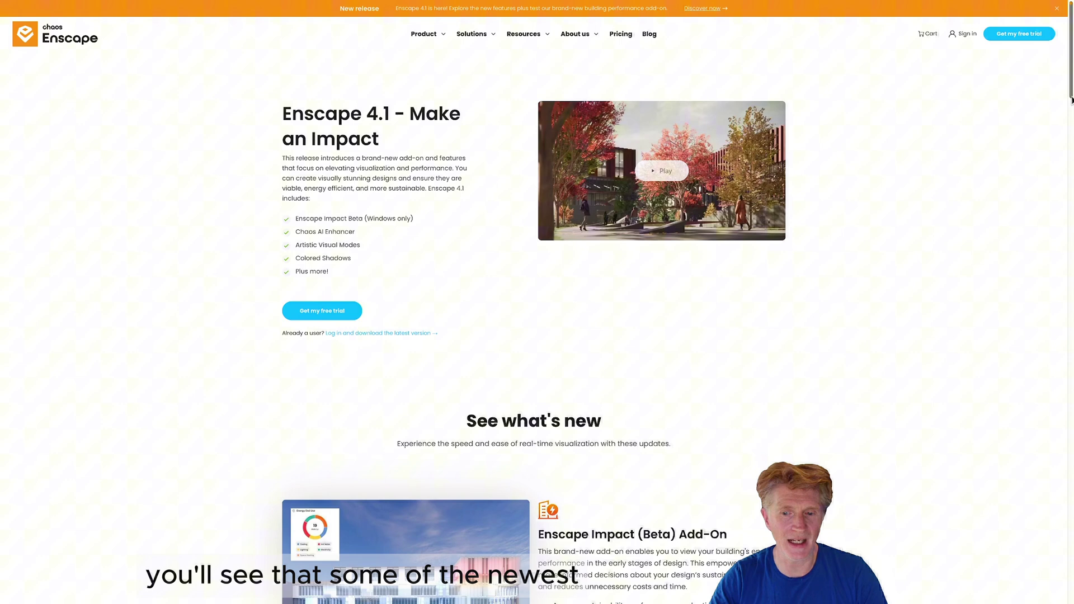
- Examine the Enscape Impact (Beta) Add-On and Chaos AI Enhancer entries on the Enscape 4.1 release page
{"action": "scroll", "coordinate": [1066, 112], "scroll_direction": "down", "scroll_amount": 5}
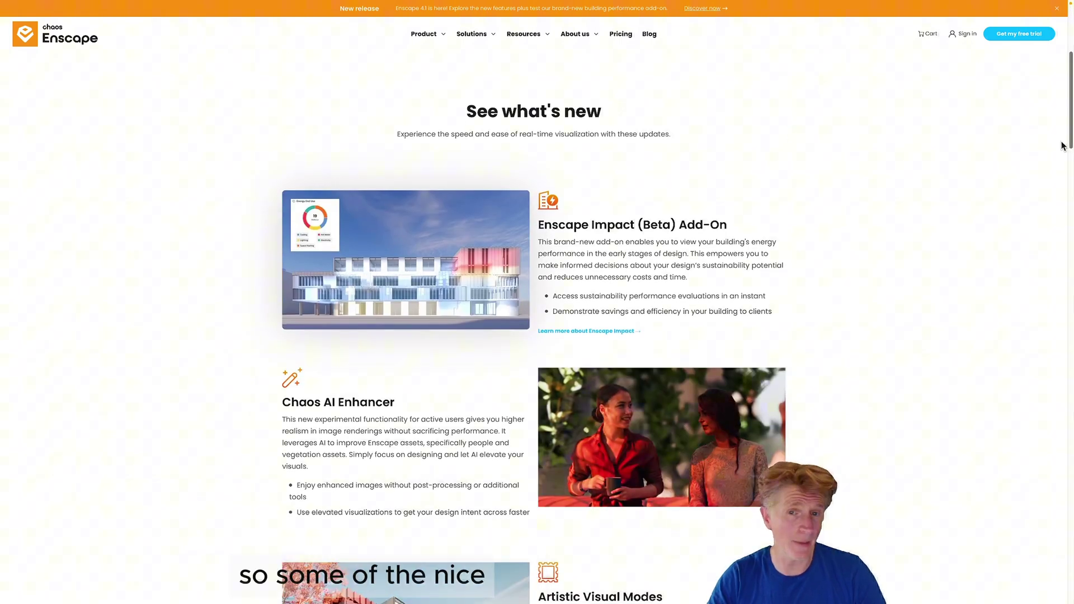
{"action": "left_click_drag", "start_coordinate": [1062, 142], "coordinate": [1060, 146]}
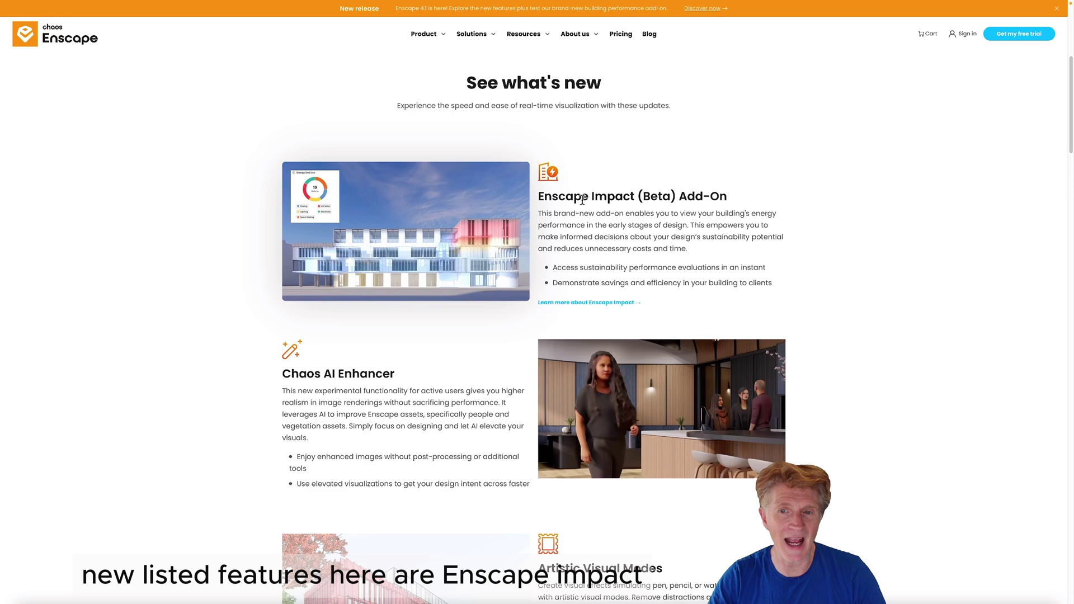
{"action": "left_click_drag", "start_coordinate": [582, 200], "coordinate": [732, 197]}
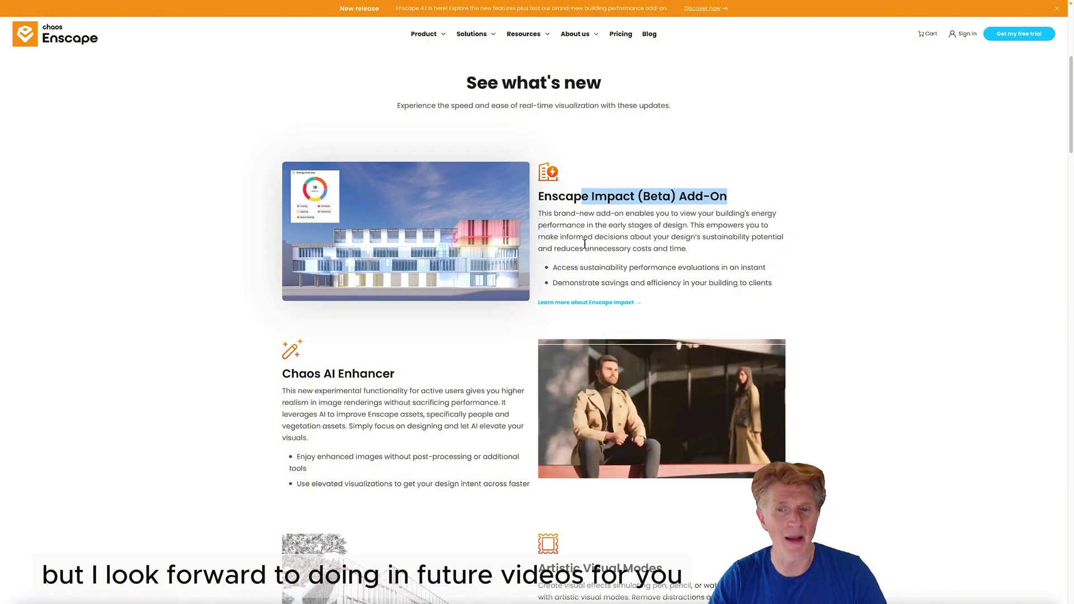
{"action": "left_click_drag", "start_coordinate": [558, 267], "coordinate": [762, 264]}
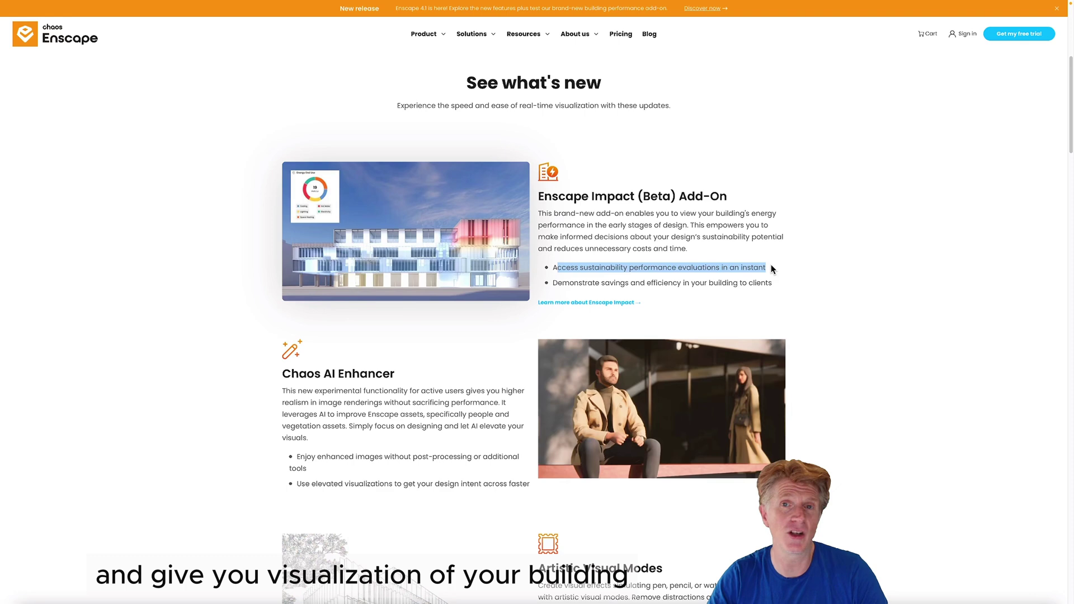
{"action": "left_click_drag", "start_coordinate": [281, 374], "coordinate": [430, 368]}
{"action": "scroll", "coordinate": [437, 363], "scroll_direction": "down", "scroll_amount": 1}
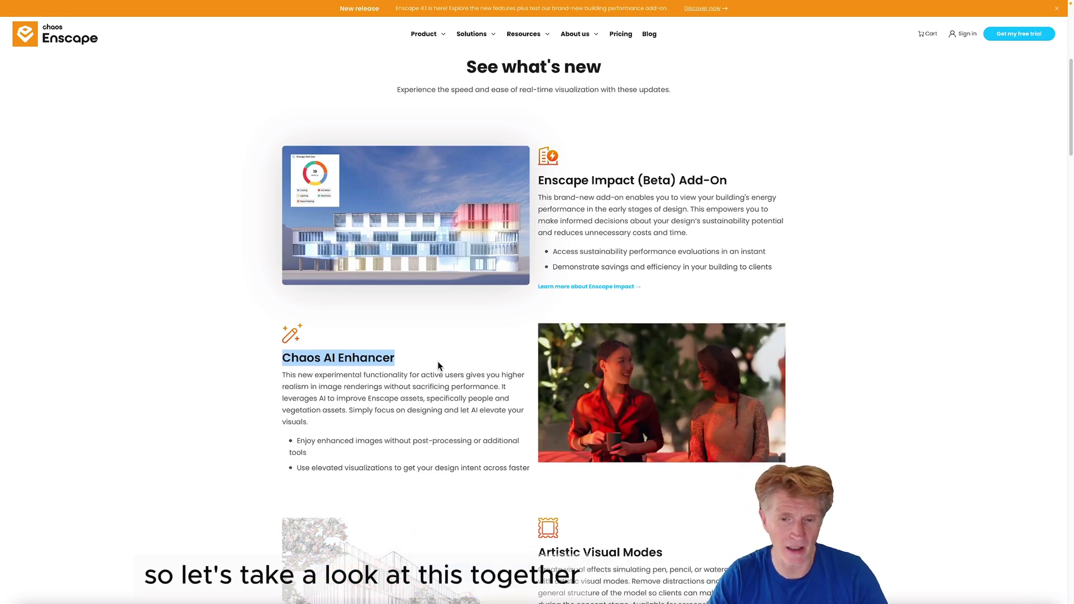
- Examine the remaining Enscape 4.1 features, from Artistic Visual Modes through Integrated Graphics Support to the additional features note
{"action": "scroll", "coordinate": [437, 362], "scroll_direction": "down", "scroll_amount": 3}
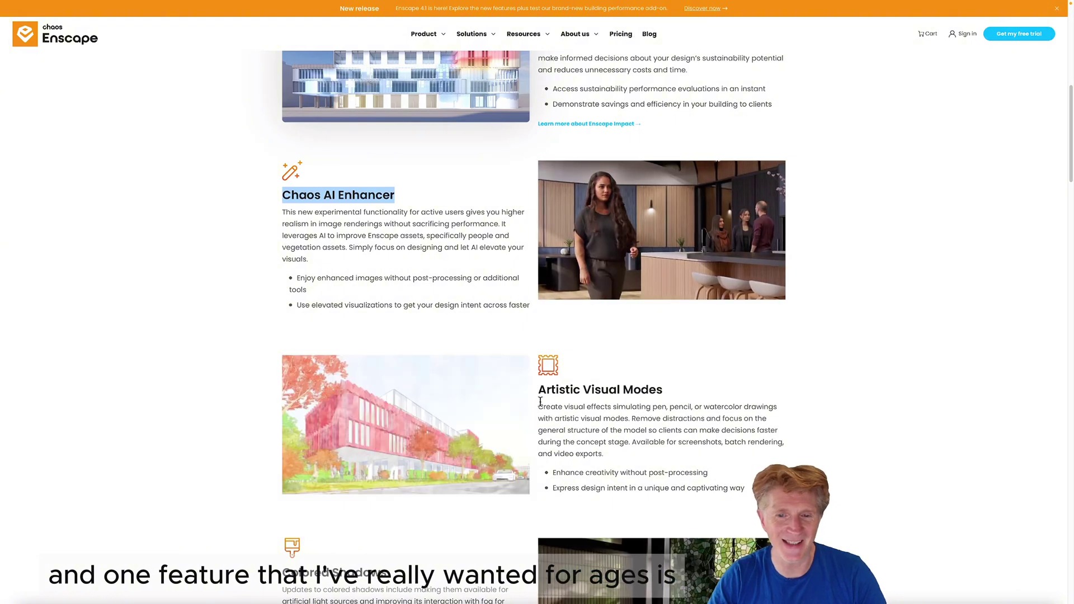
{"action": "mouse_move", "coordinate": [662, 391]}
{"action": "left_mouse_down"}
{"action": "mouse_move", "coordinate": [612, 391]}
{"action": "mouse_move", "coordinate": [653, 391]}
{"action": "left_mouse_up"}
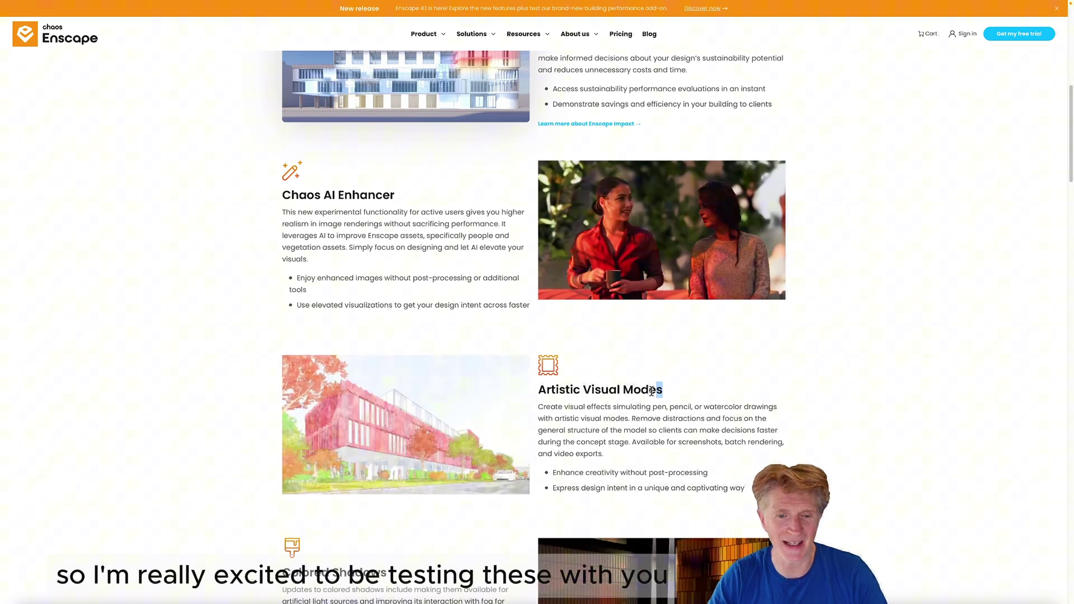
{"action": "scroll", "coordinate": [651, 391], "scroll_direction": "down", "scroll_amount": 1}
{"action": "scroll", "coordinate": [652, 390], "scroll_direction": "down", "scroll_amount": 4}
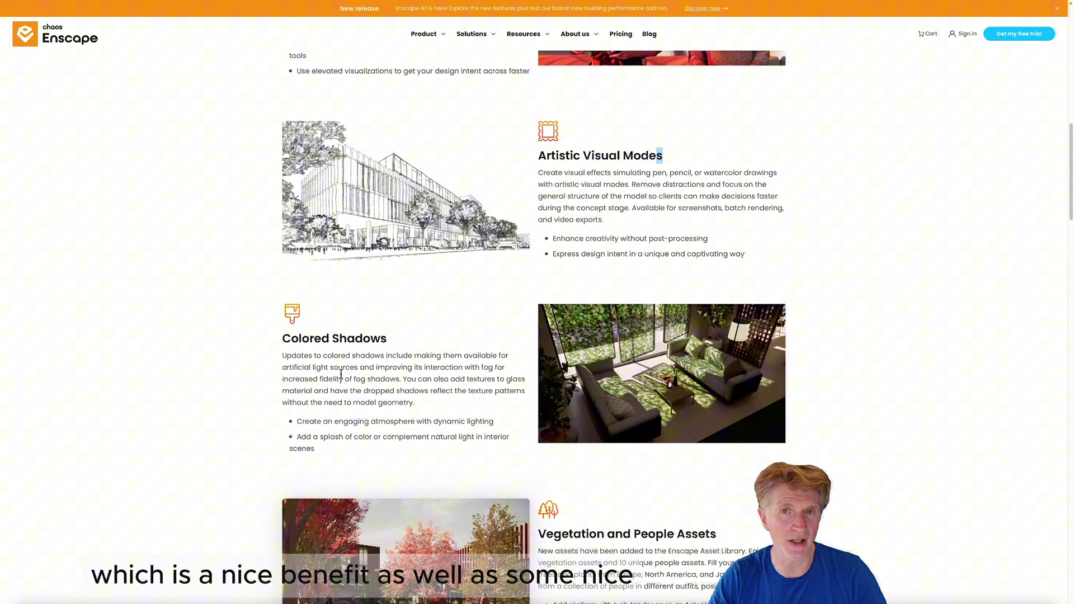
{"action": "scroll", "coordinate": [755, 360], "scroll_direction": "down", "scroll_amount": 5}
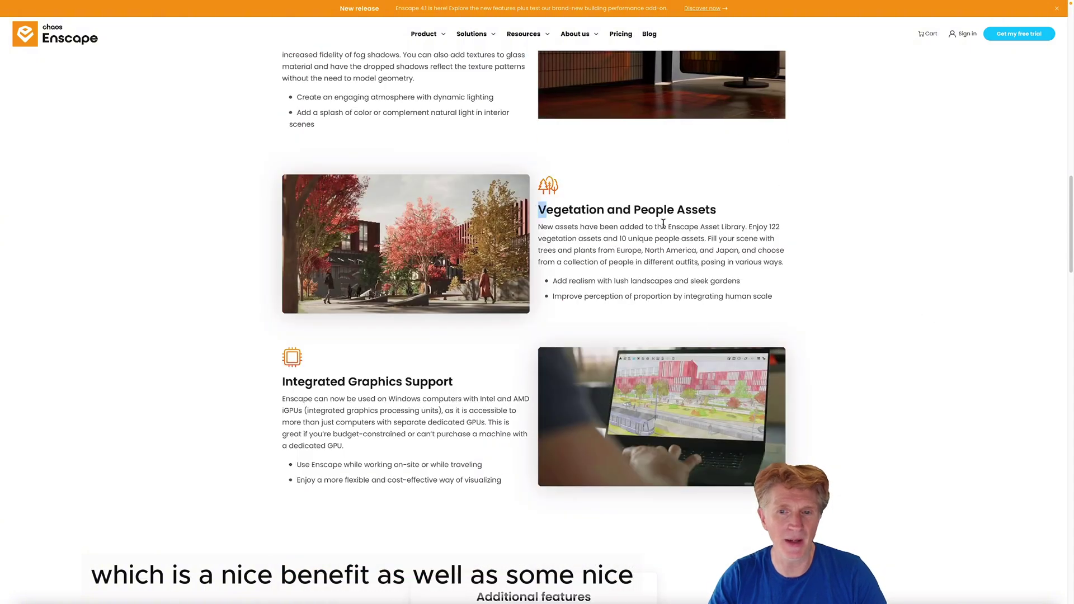
{"action": "left_click_drag", "start_coordinate": [539, 210], "coordinate": [734, 220]}
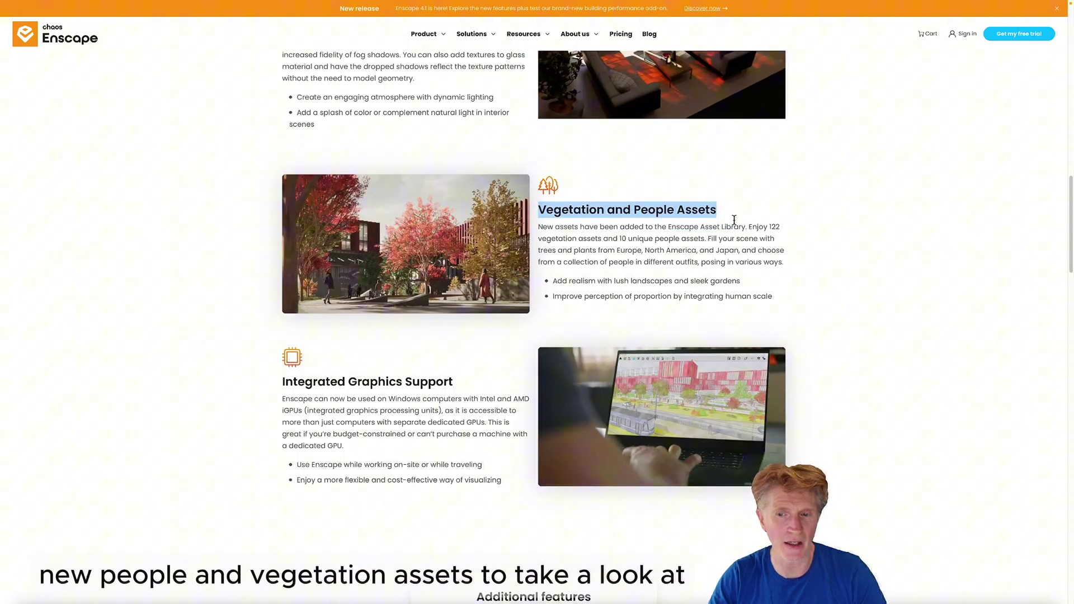
{"action": "left_click_drag", "start_coordinate": [454, 379], "coordinate": [283, 381]}
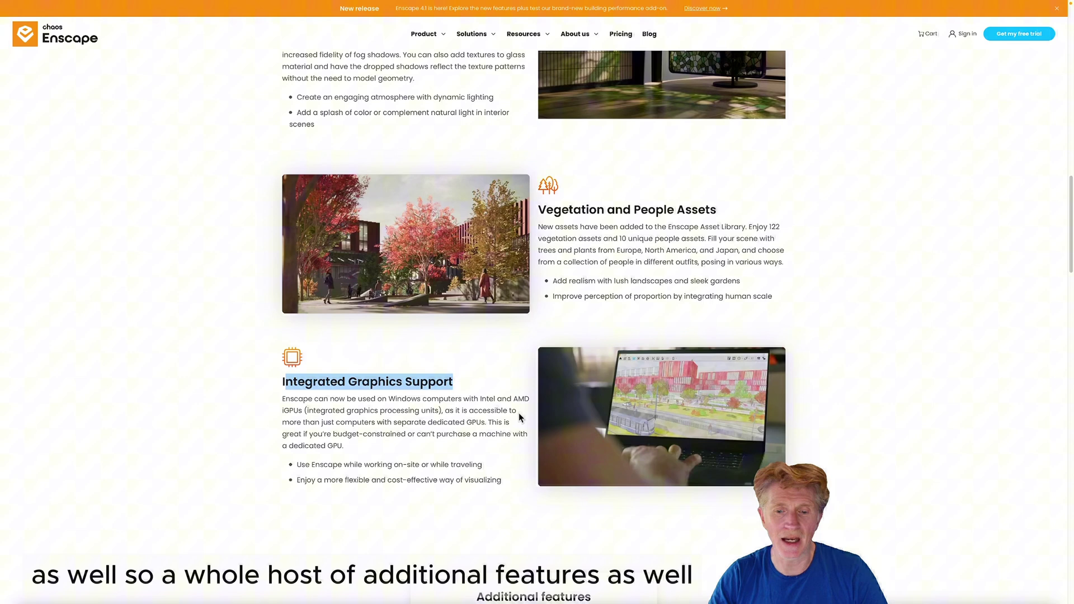
{"action": "scroll", "coordinate": [519, 413], "scroll_direction": "down", "scroll_amount": 3}
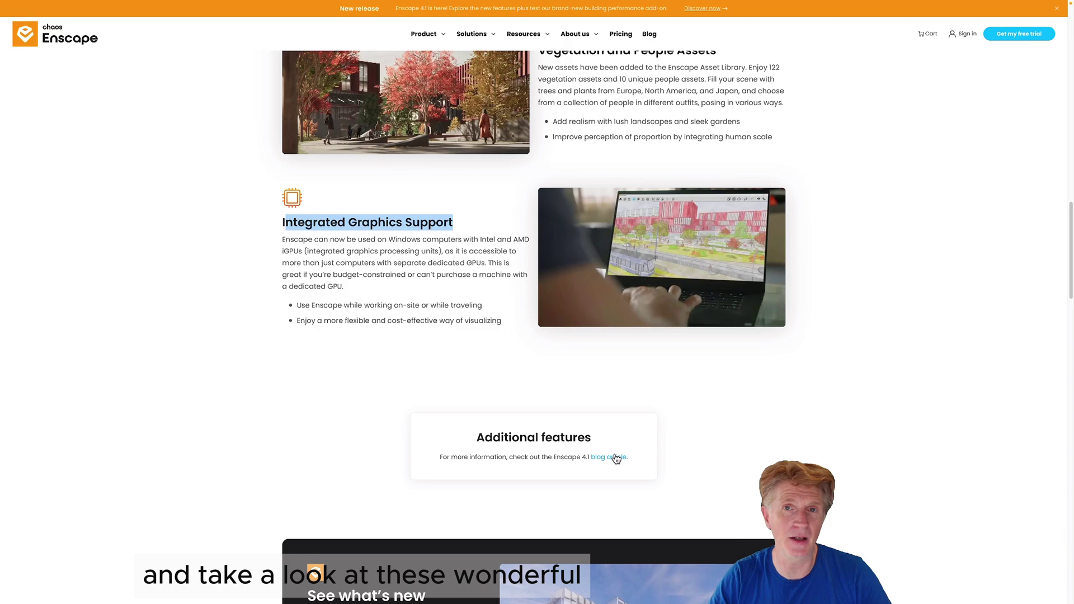
{"action": "scroll", "coordinate": [570, 250], "scroll_direction": "up", "scroll_amount": 20}
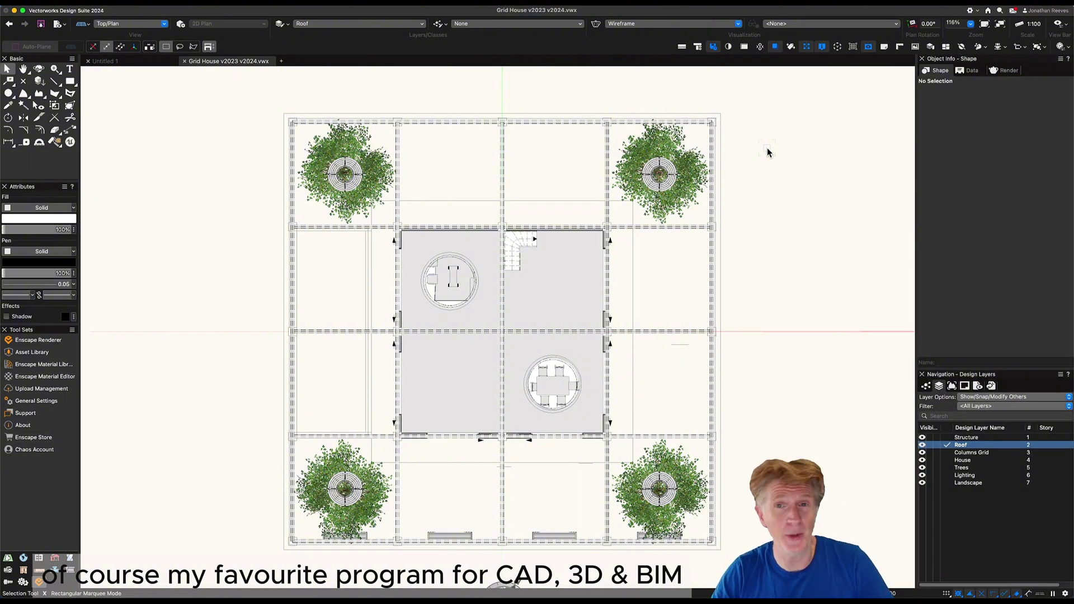
- Show the Grid House model in Vectorworks in a shaded Right Isometric view and inspect it with the Flyover tool
{"action": "key", "text": "3"}
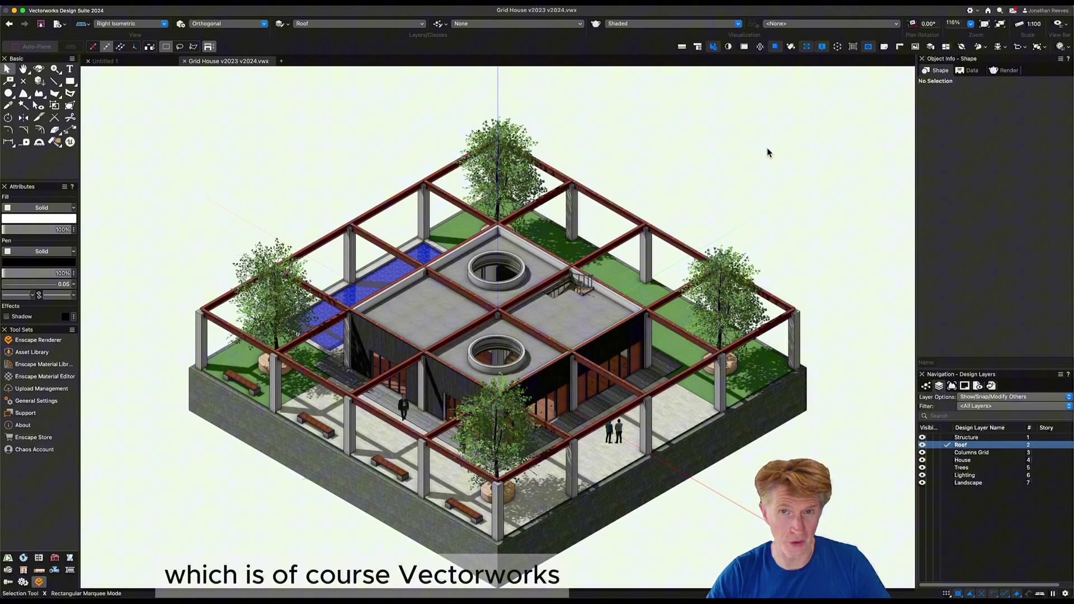
{"action": "key", "text": "shift+c"}
{"action": "mouse_move", "coordinate": [530, 299]}
{"action": "left_mouse_down"}
{"action": "mouse_move", "coordinate": [445, 250]}
{"action": "mouse_move", "coordinate": [470, 224]}
{"action": "mouse_move", "coordinate": [539, 301]}
{"action": "left_mouse_up"}
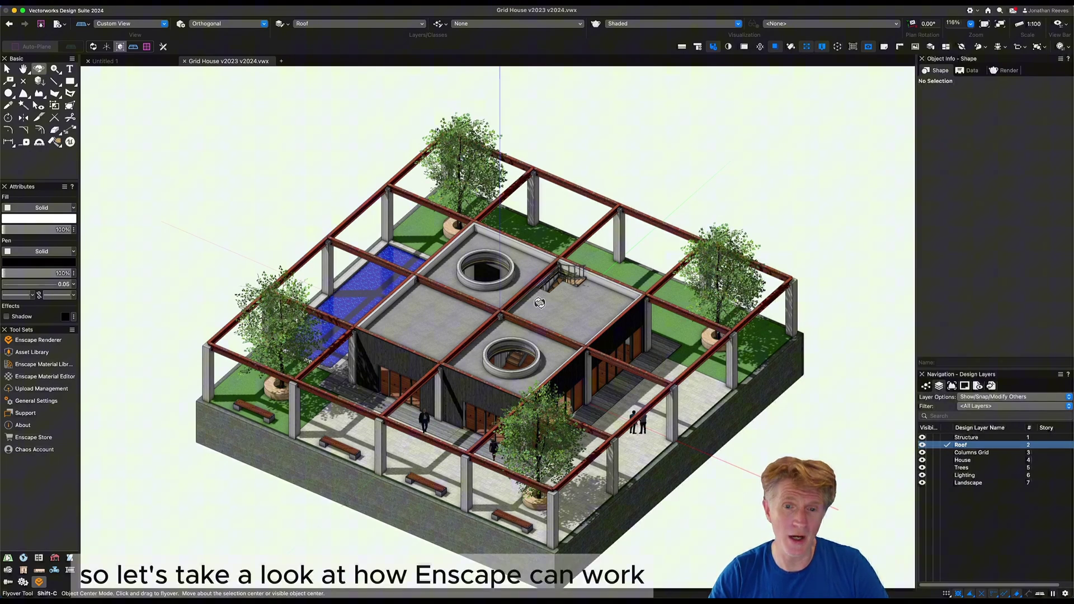
{"action": "left_click_drag", "start_coordinate": [539, 303], "coordinate": [511, 320]}
- Try sectioning the Grid House model by pushing one side face of the Clip Cube inward
{"action": "key", "text": "x"}
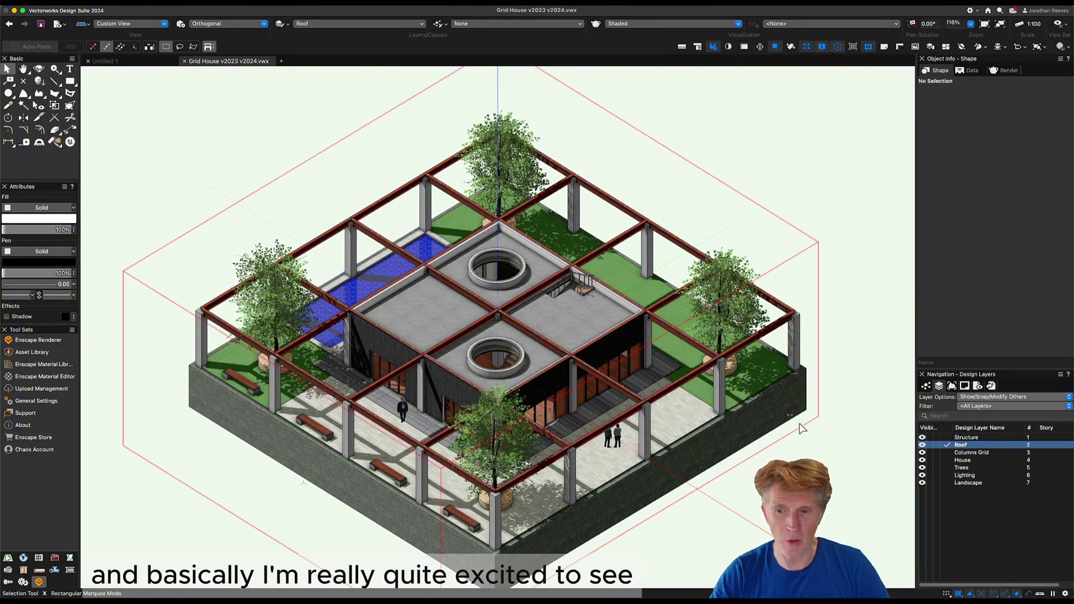
{"action": "left_click", "coordinate": [773, 302]}
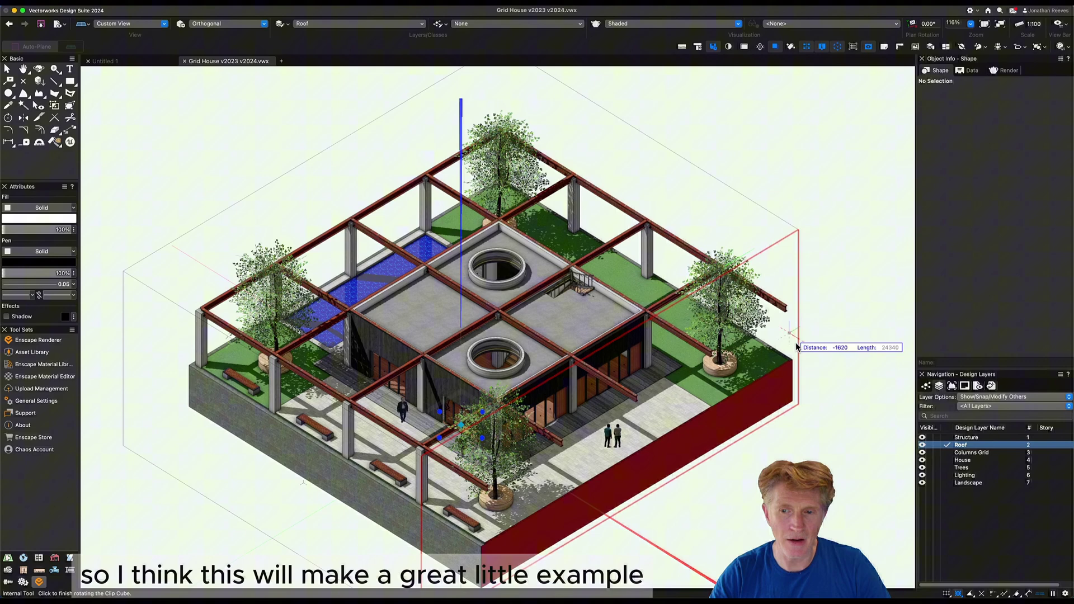
{"action": "left_click", "coordinate": [828, 384]}
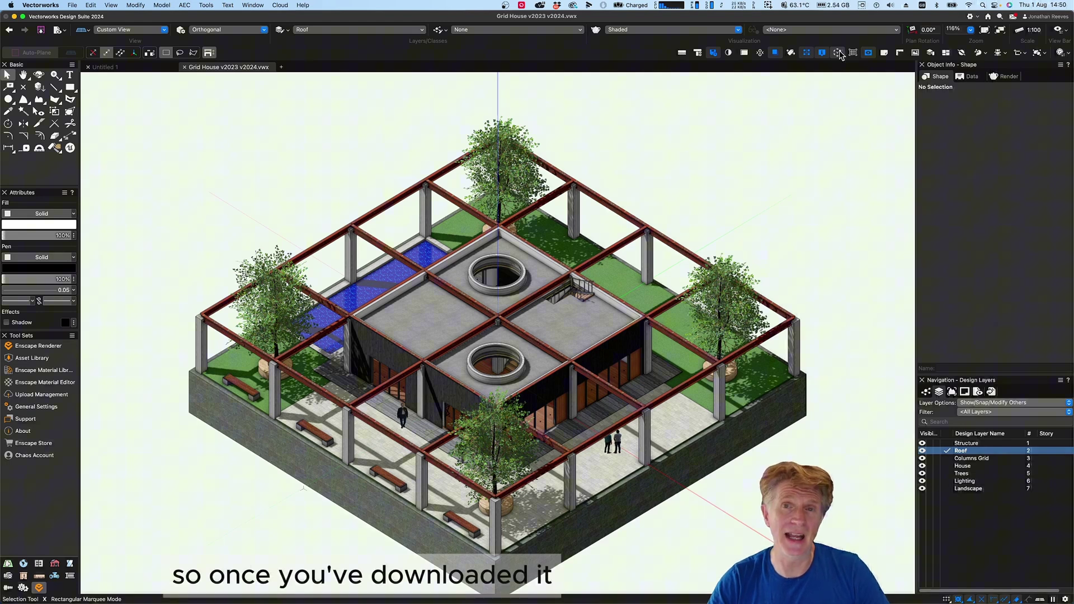
- Check the list of installable partner products for Vectorworks and close it
{"action": "left_click", "coordinate": [290, 5]}
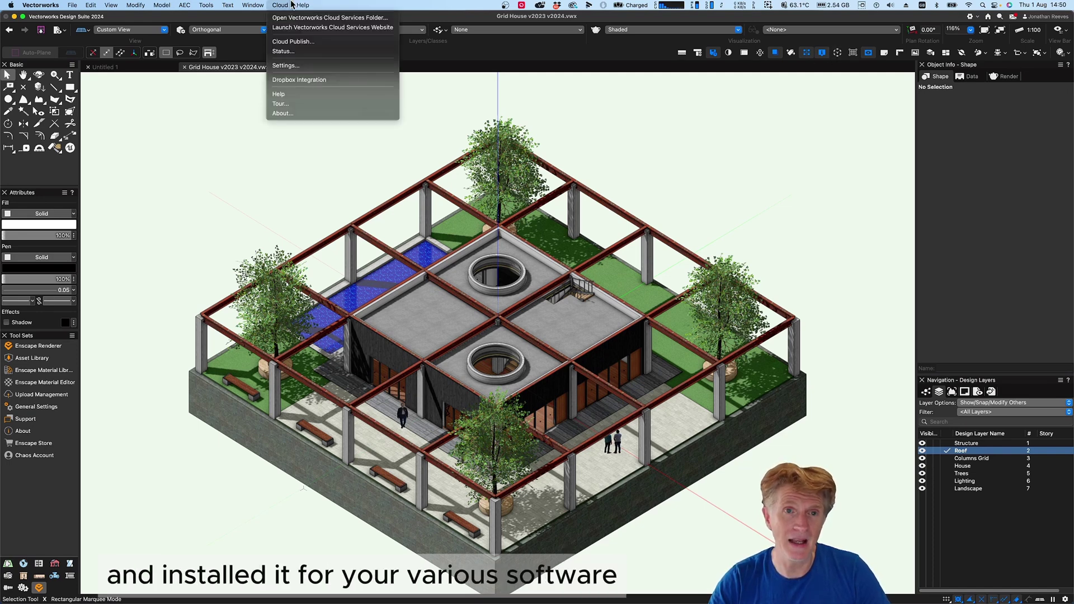
{"action": "mouse_move", "coordinate": [303, 5]}
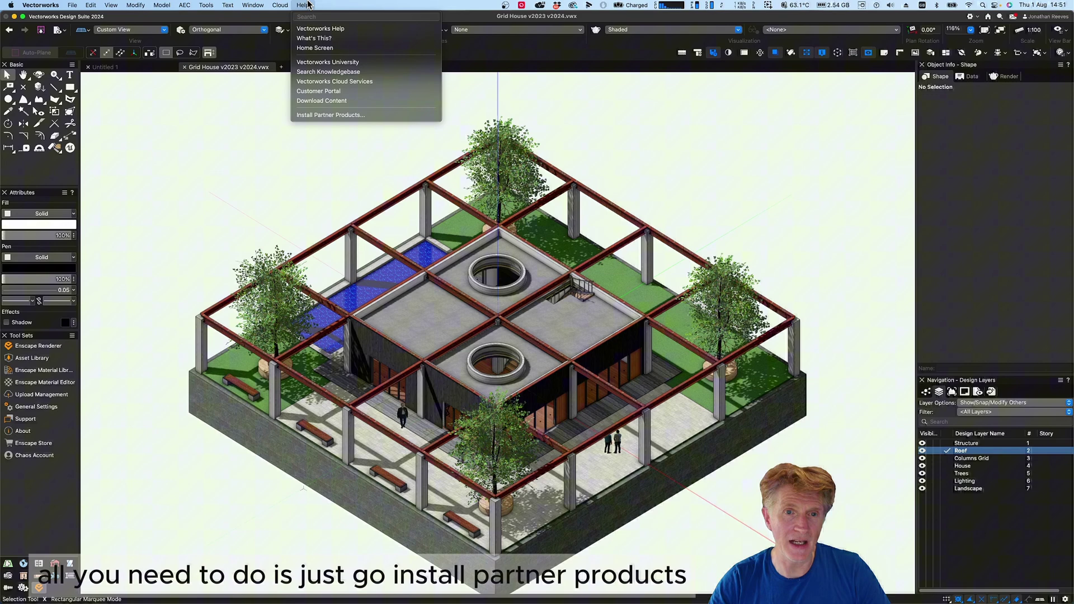
{"action": "left_click", "coordinate": [334, 115]}
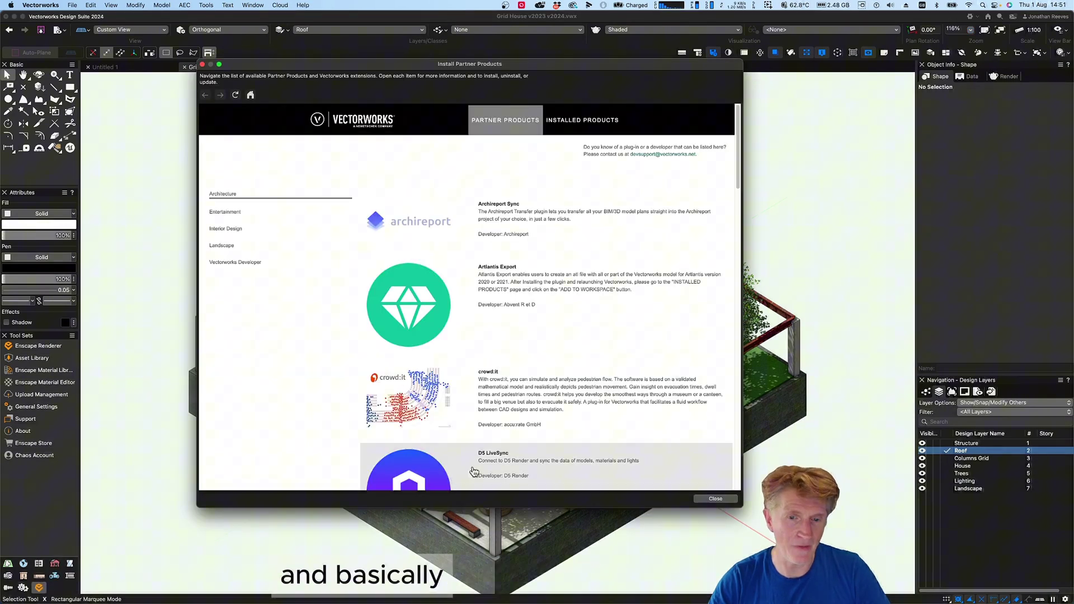
{"action": "left_click", "coordinate": [202, 65]}
- Locate the partner product command that adds Enscape to the workspace, without running it
{"action": "left_click", "coordinate": [226, 5]}
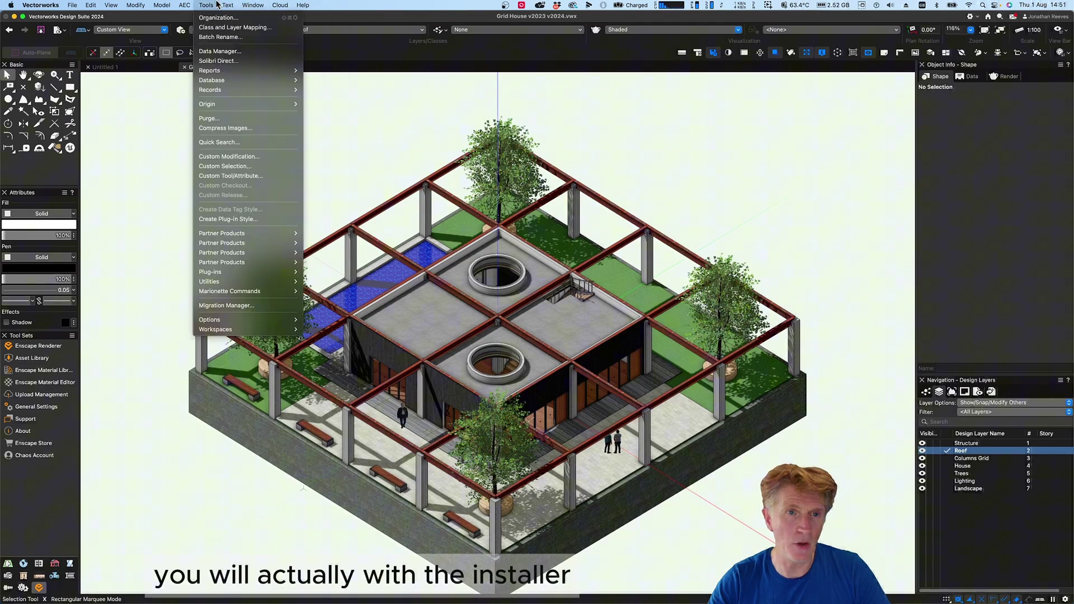
{"action": "mouse_move", "coordinate": [239, 235]}
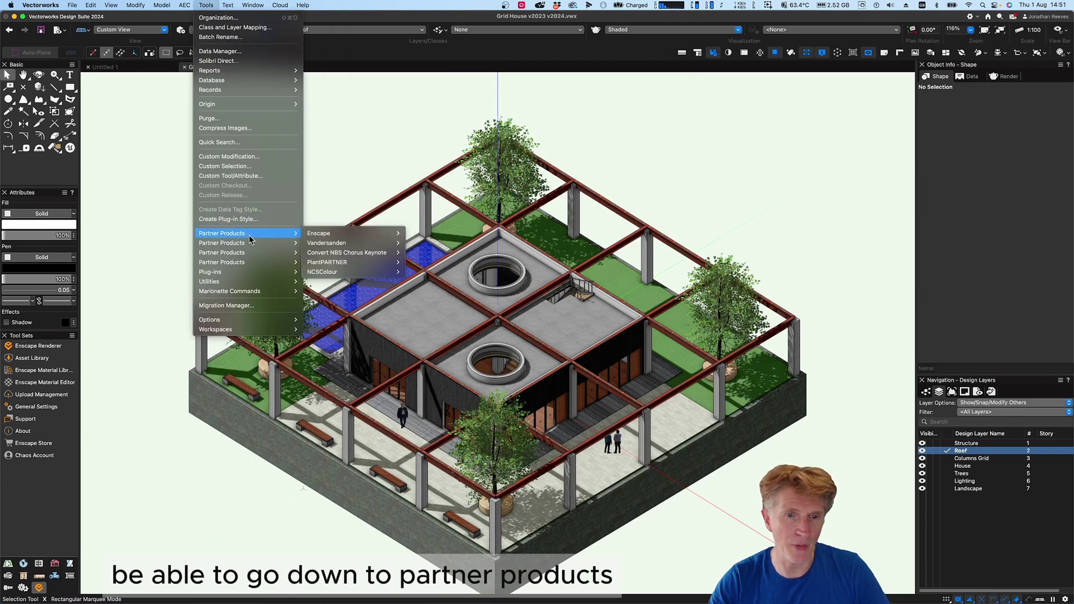
{"action": "mouse_move", "coordinate": [347, 233]}
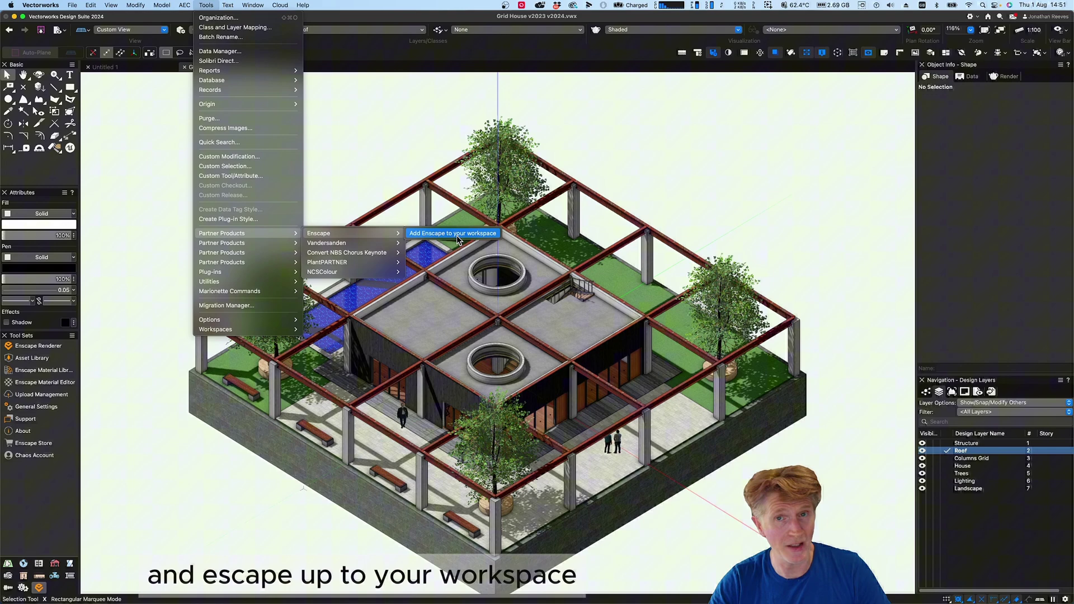
{"action": "left_click", "coordinate": [654, 186]}
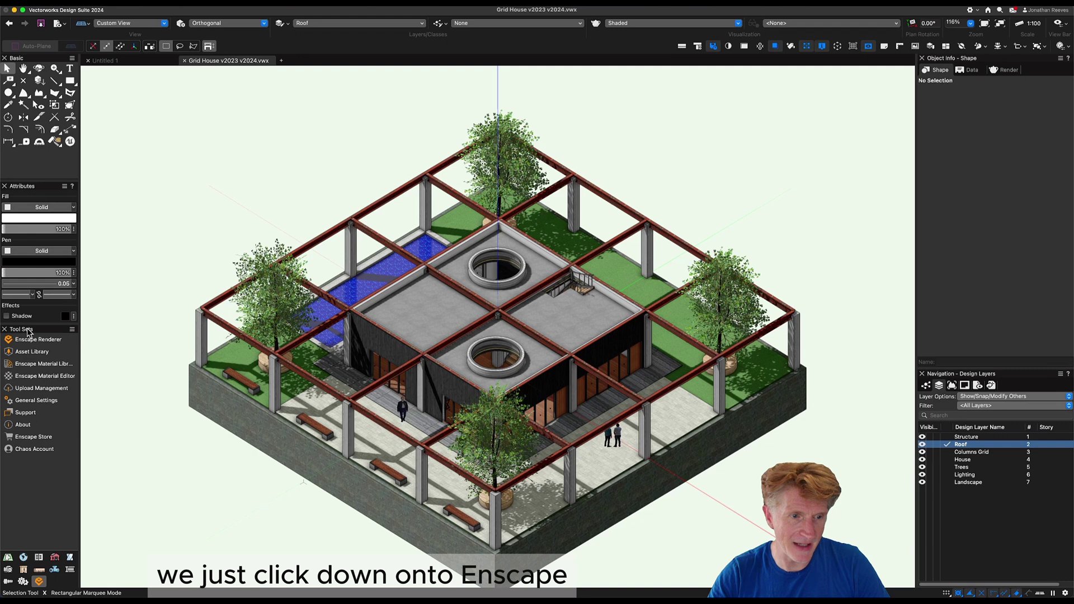
- Launch the Enscape renderer for the Grid House model, keeping the curved geometry quality at Medium
{"action": "left_click", "coordinate": [55, 341]}
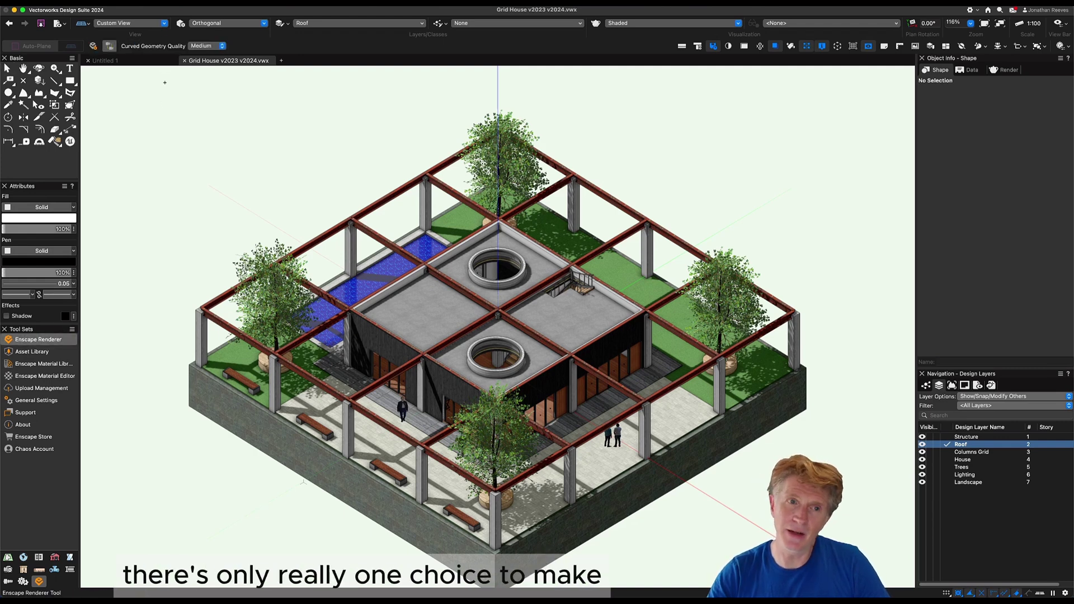
{"action": "left_click", "coordinate": [222, 46]}
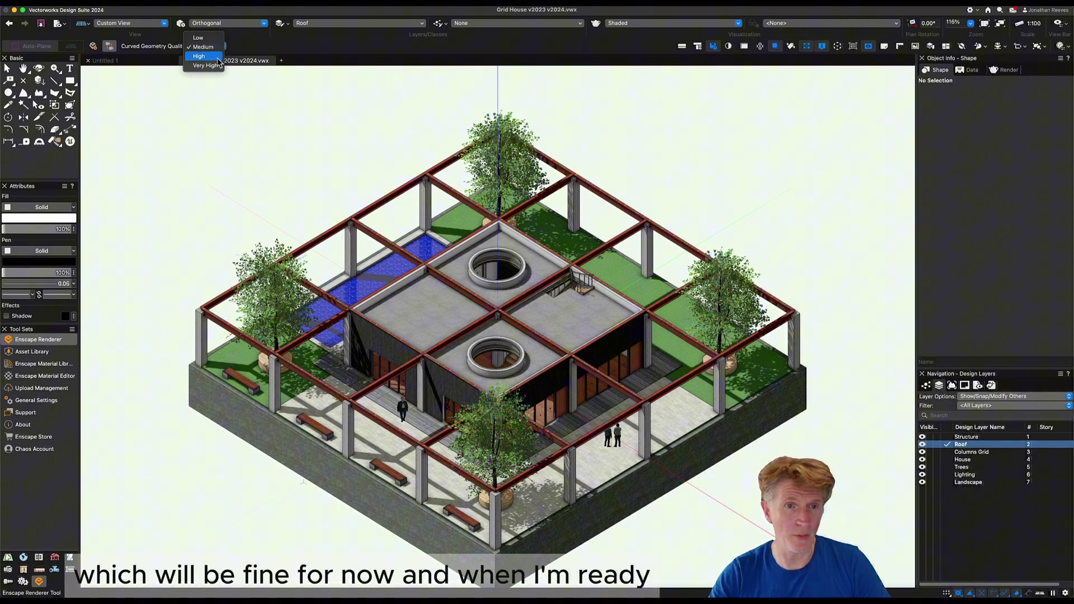
{"action": "left_click", "coordinate": [249, 101]}
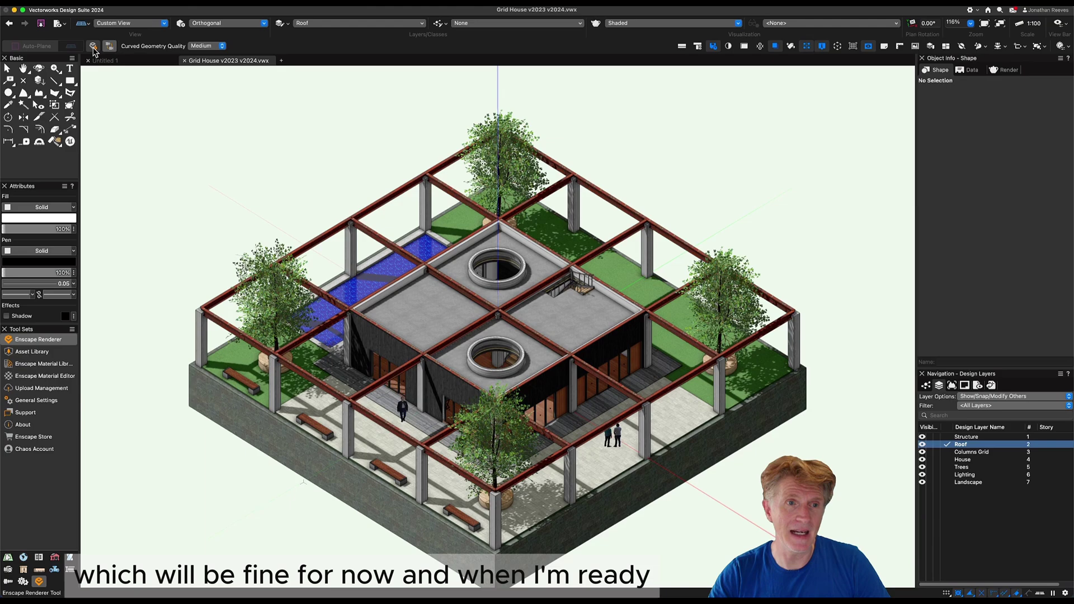
{"action": "left_click", "coordinate": [93, 47]}
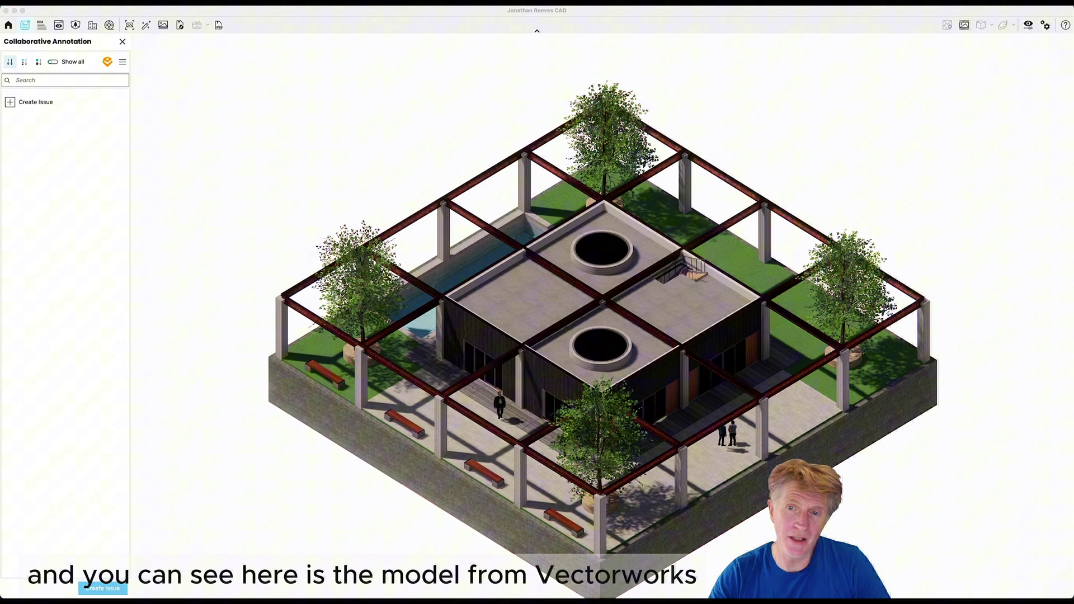
- Dismiss the Collaborative Annotation pane in Enscape and inspect the rendered house from its other sides
{"action": "left_click", "coordinate": [717, 132]}
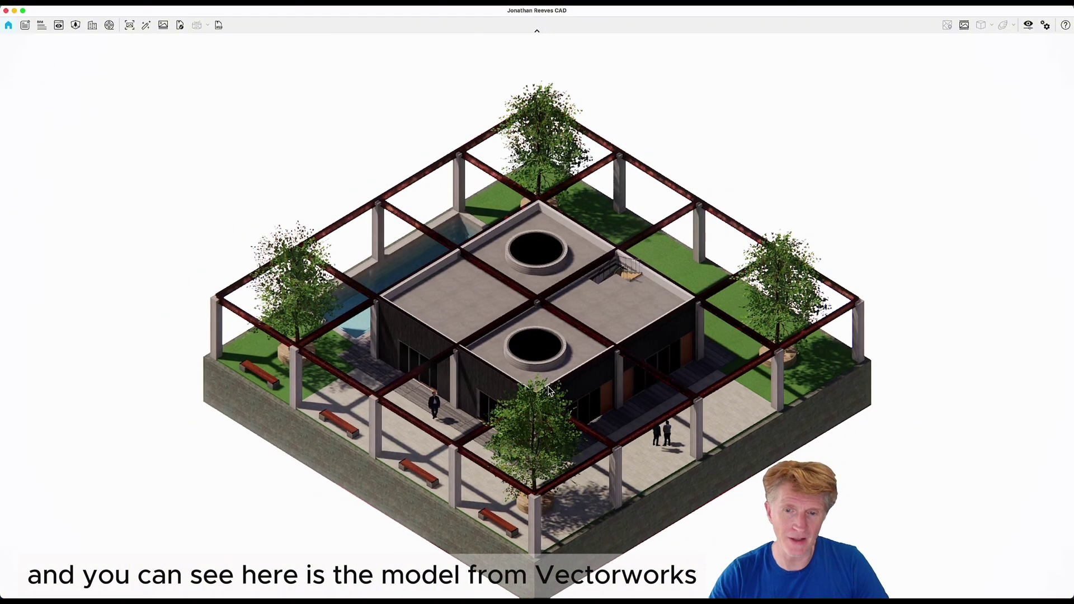
{"action": "right_click_drag", "start_coordinate": [562, 329], "coordinate": [881, 349]}
{"action": "right_click_drag", "start_coordinate": [425, 386], "coordinate": [532, 358]}
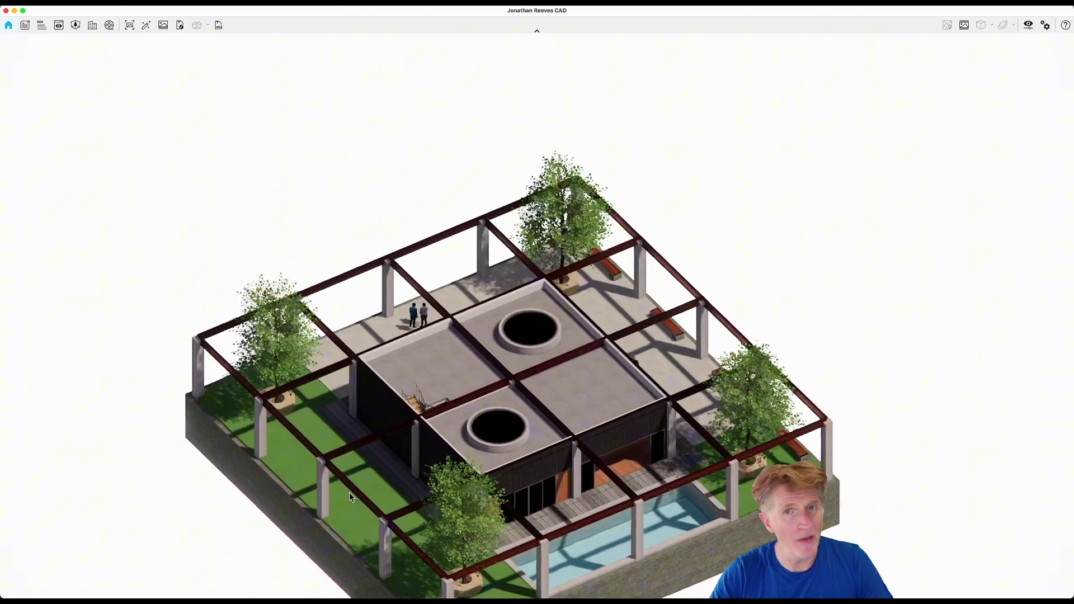
{"action": "scroll", "coordinate": [602, 481], "scroll_direction": "up", "scroll_amount": 3}
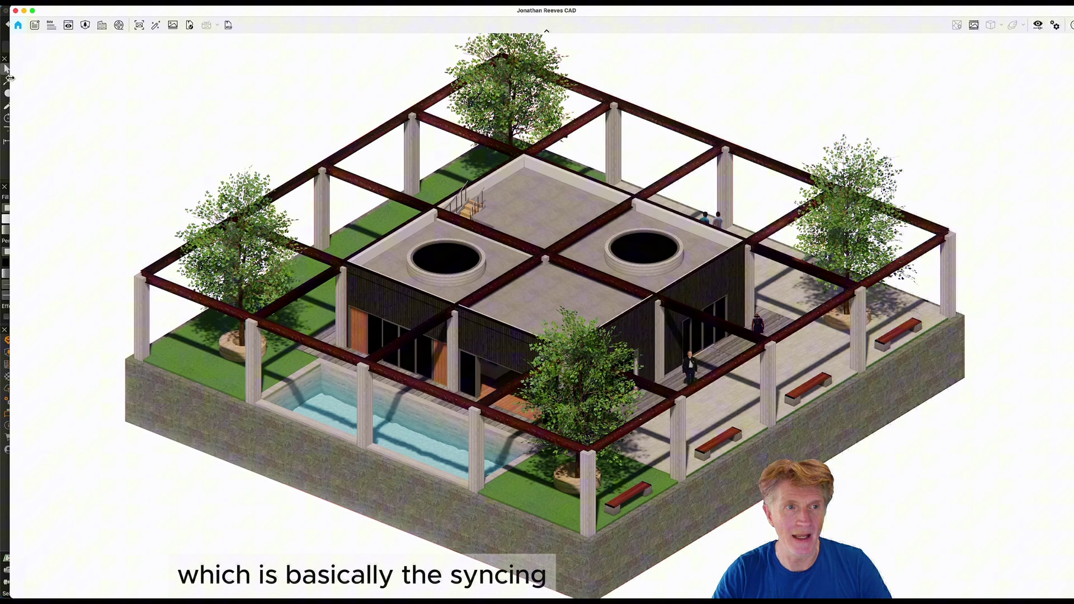
- Resize the Enscape and Vectorworks windows so they sit side by side on the screen
{"action": "left_click_drag", "start_coordinate": [1, 122], "coordinate": [594, 117]}
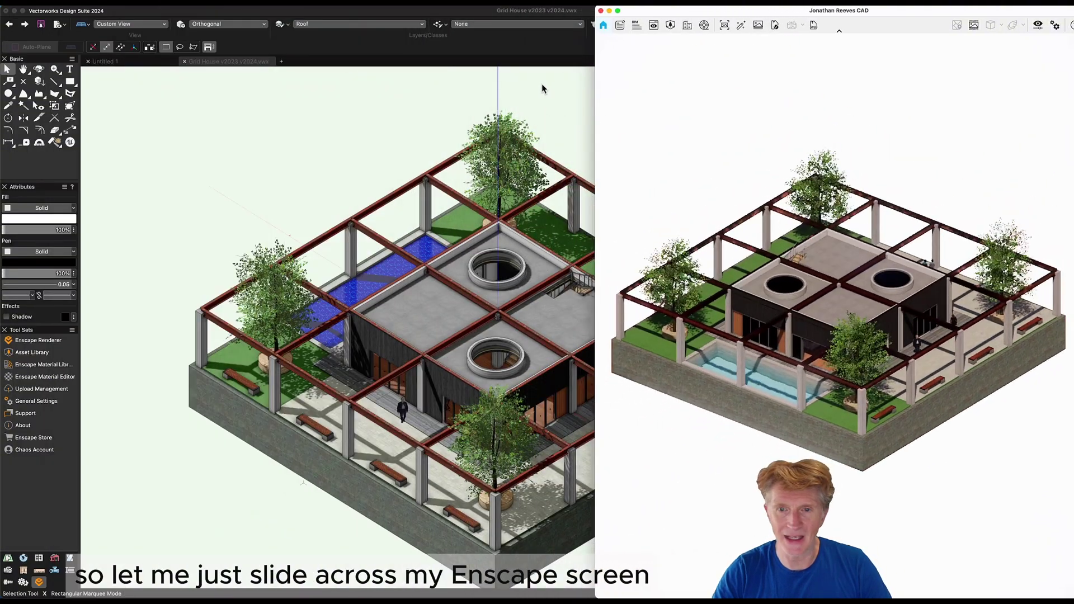
{"action": "left_click", "coordinate": [440, 12]}
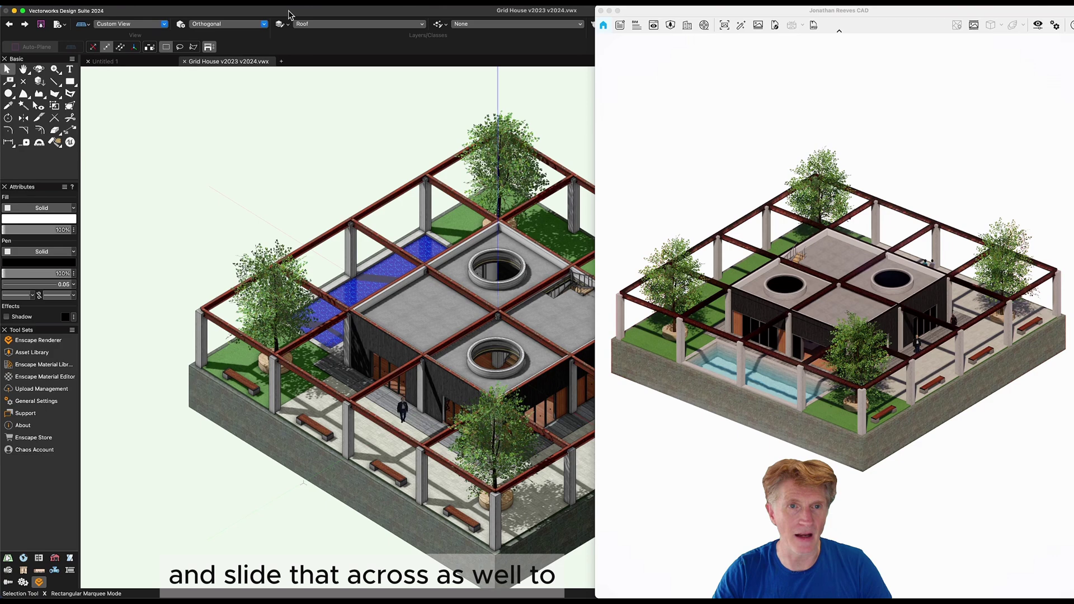
{"action": "left_click_drag", "start_coordinate": [290, 14], "coordinate": [4, 219]}
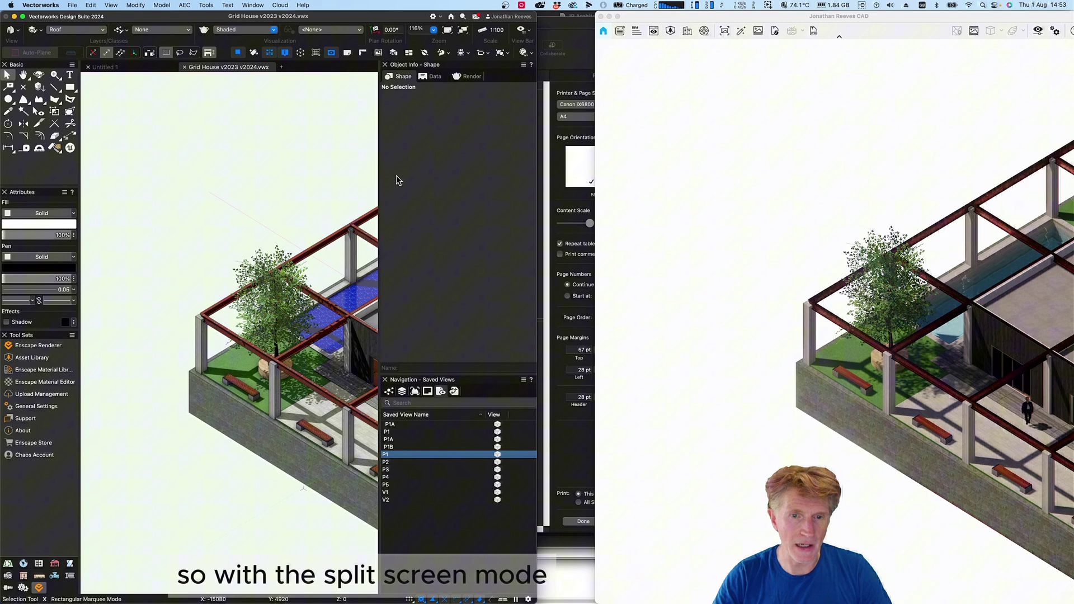
- Auto-hide the docked palettes in Vectorworks and place the Enscape window directly beside the drawing window
{"action": "left_click", "coordinate": [253, 5]}
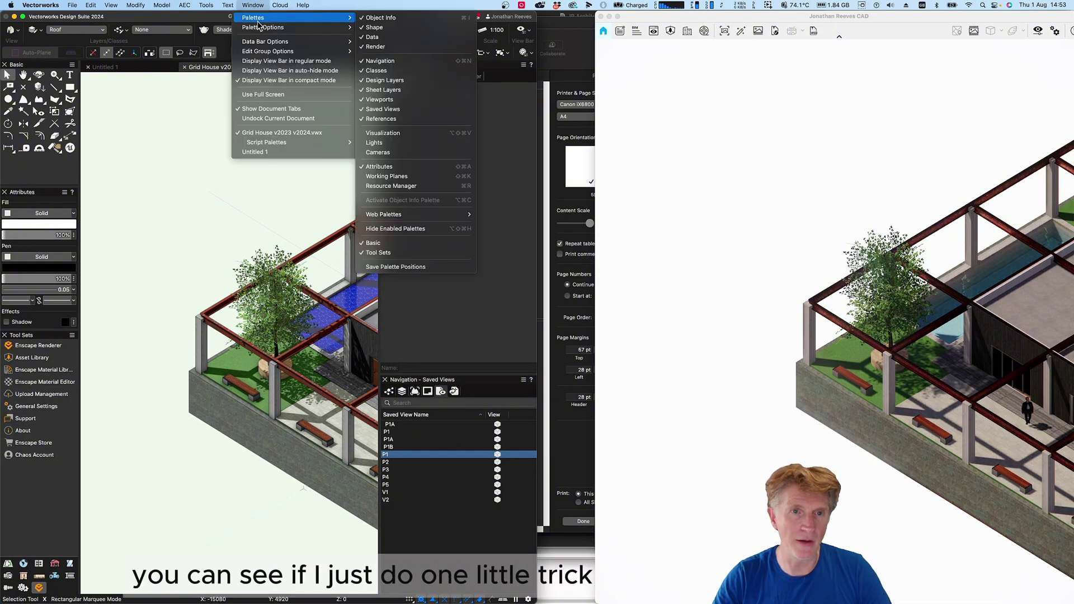
{"action": "mouse_move", "coordinate": [280, 27]}
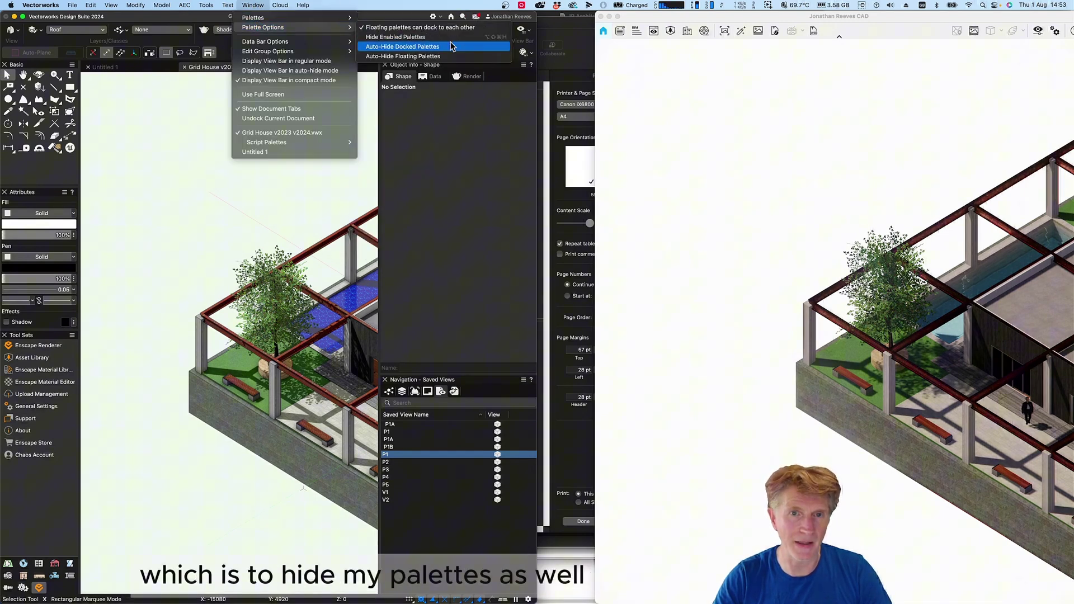
{"action": "left_click", "coordinate": [452, 46]}
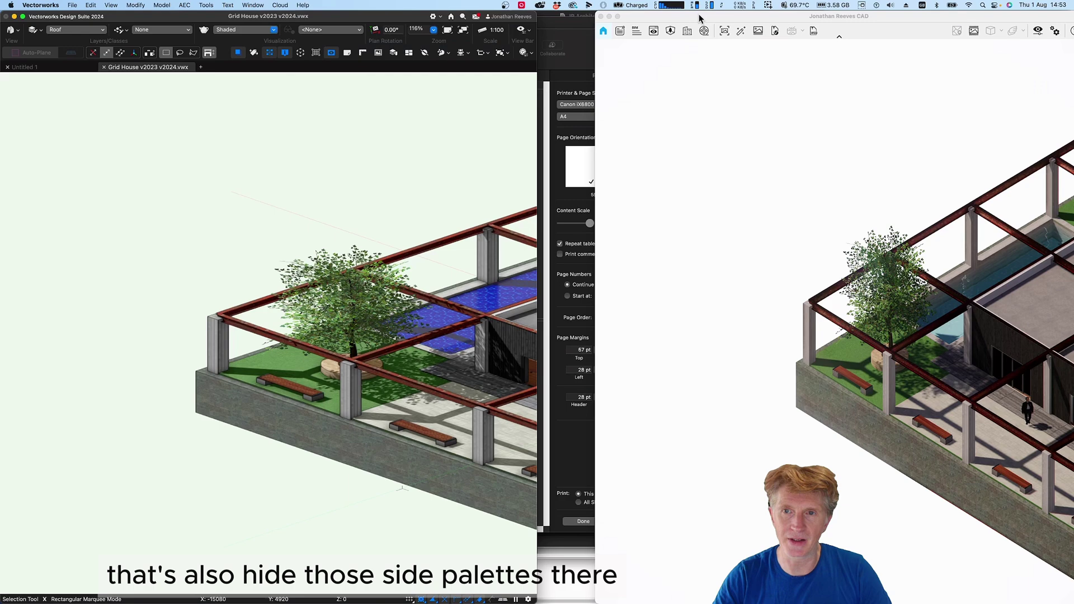
{"action": "left_click_drag", "start_coordinate": [721, 21], "coordinate": [662, 21]}
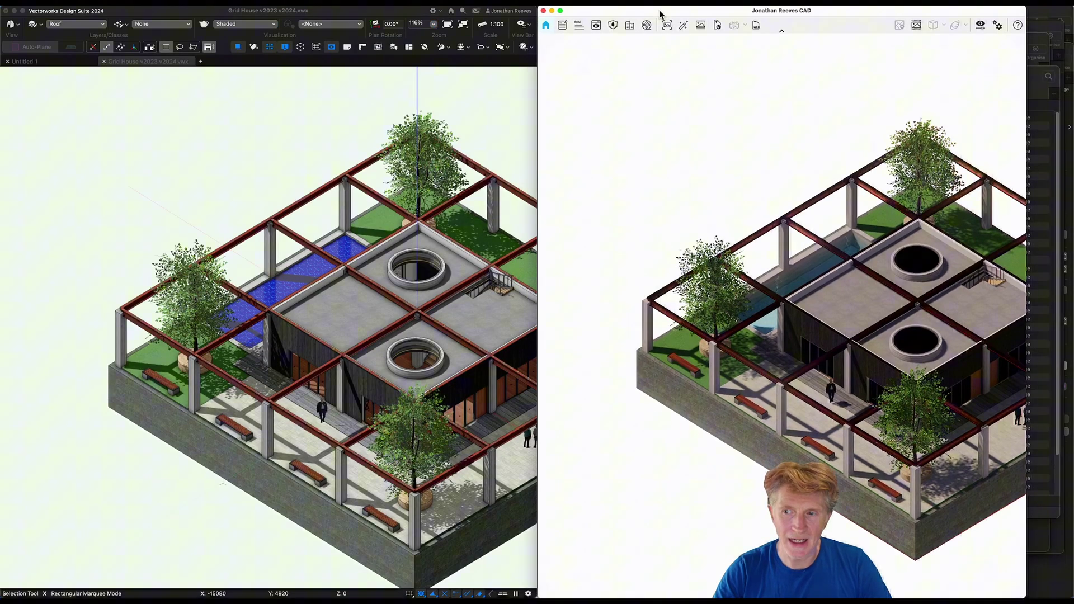
- Rotate the Grid House model in Vectorworks with the Flyover tool to check the live view in Enscape
{"action": "left_click", "coordinate": [178, 189]}
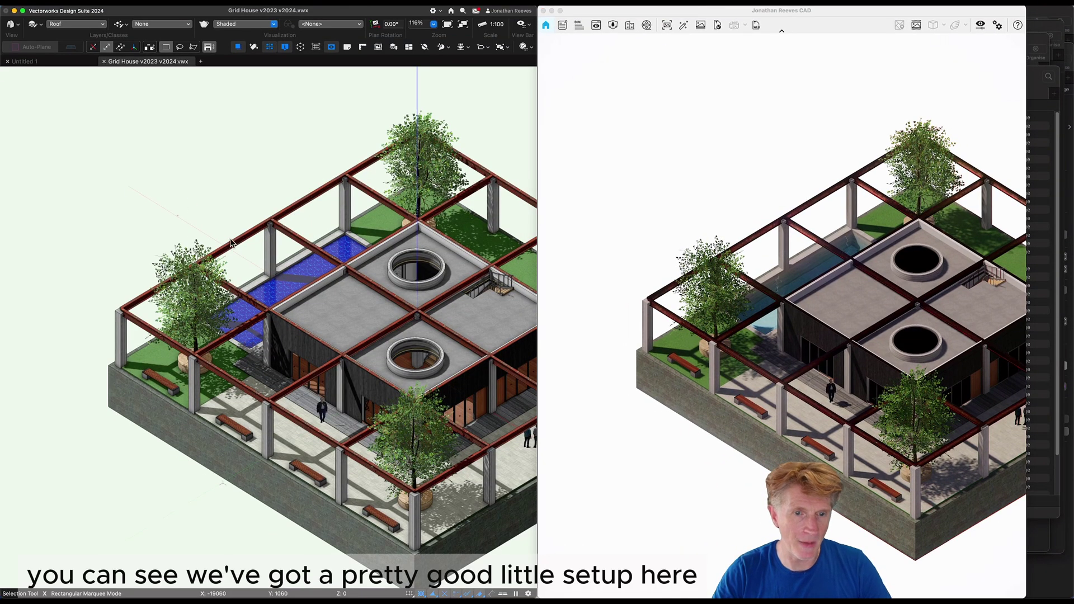
{"action": "key", "text": "shift+c"}
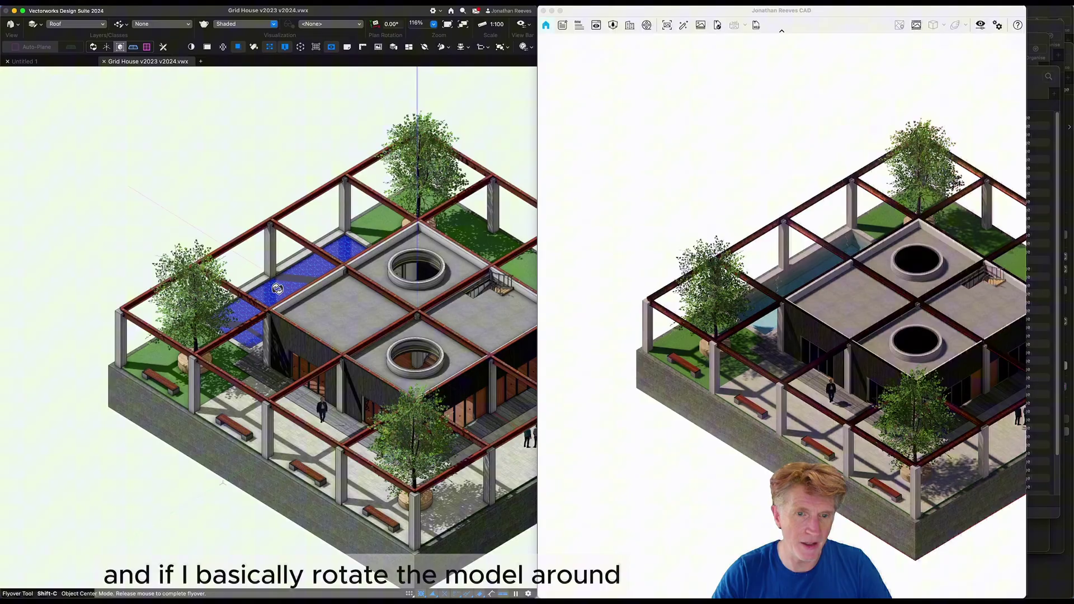
{"action": "mouse_move", "coordinate": [277, 288]}
{"action": "left_mouse_down"}
{"action": "mouse_move", "coordinate": [246, 244]}
{"action": "mouse_move", "coordinate": [170, 287]}
{"action": "mouse_move", "coordinate": [31, 271]}
{"action": "mouse_move", "coordinate": [14, 283]}
{"action": "mouse_move", "coordinate": [157, 312]}
{"action": "mouse_move", "coordinate": [204, 235]}
{"action": "mouse_move", "coordinate": [144, 248]}
{"action": "mouse_move", "coordinate": [154, 306]}
{"action": "mouse_move", "coordinate": [190, 282]}
{"action": "mouse_move", "coordinate": [277, 306]}
{"action": "mouse_move", "coordinate": [268, 250]}
{"action": "mouse_move", "coordinate": [242, 259]}
{"action": "mouse_move", "coordinate": [275, 302]}
{"action": "mouse_move", "coordinate": [269, 294]}
{"action": "left_mouse_up"}
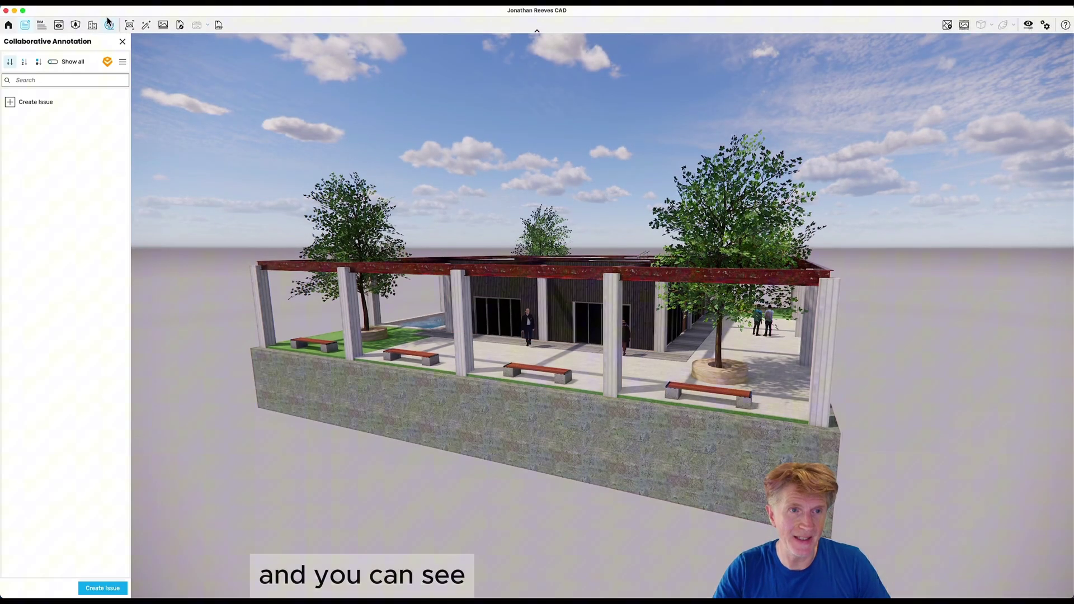
- Close the Collaborative Annotation pane in Enscape and bring the pool side of the house into an elevated view
{"action": "left_click", "coordinate": [123, 42]}
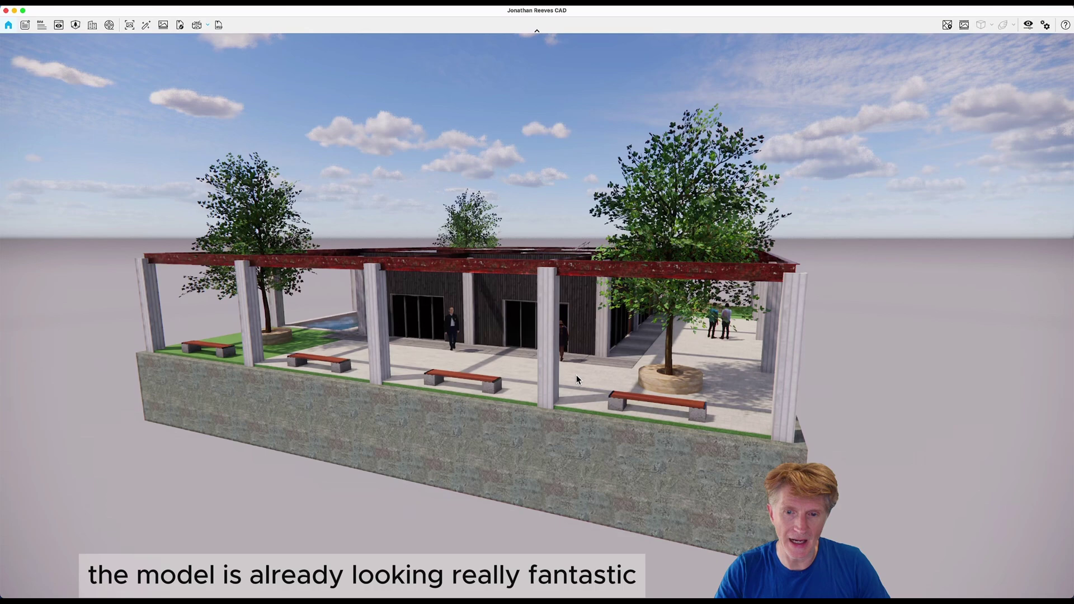
{"action": "right_click_drag", "start_coordinate": [576, 375], "coordinate": [687, 424]}
{"action": "scroll", "coordinate": [686, 424], "scroll_direction": "down", "scroll_amount": 5}
{"action": "right_click_drag", "start_coordinate": [824, 398], "coordinate": [872, 400]}
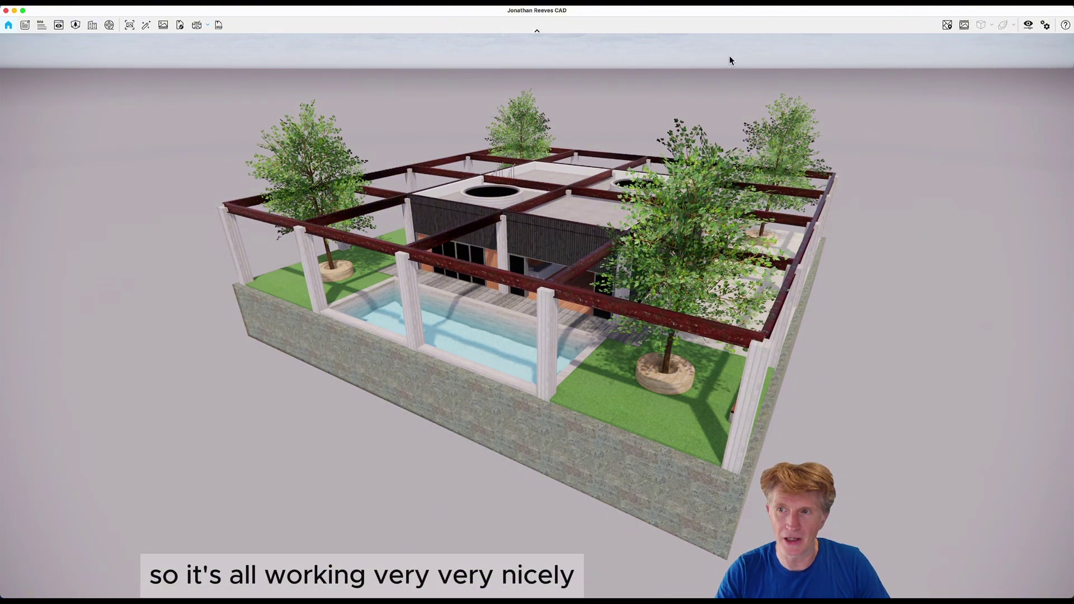
- Open Enscape's Visual Settings, move the window clear of the model and set the style mode to Sketch
{"action": "left_click", "coordinate": [1029, 26]}
{"action": "left_click_drag", "start_coordinate": [536, 155], "coordinate": [798, 179]}
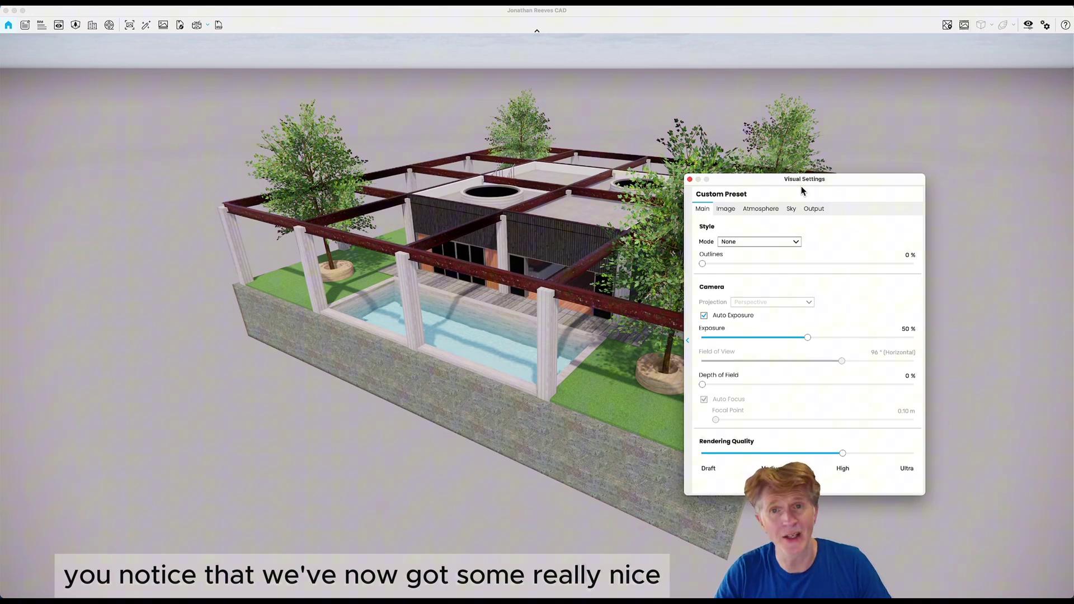
{"action": "left_click", "coordinate": [734, 242]}
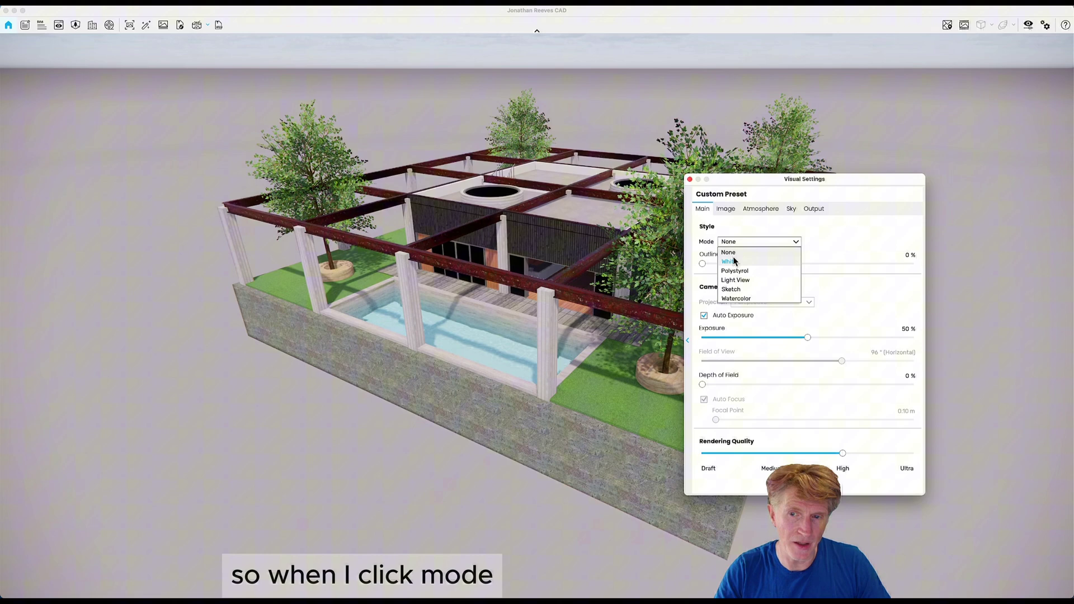
{"action": "left_click", "coordinate": [741, 289]}
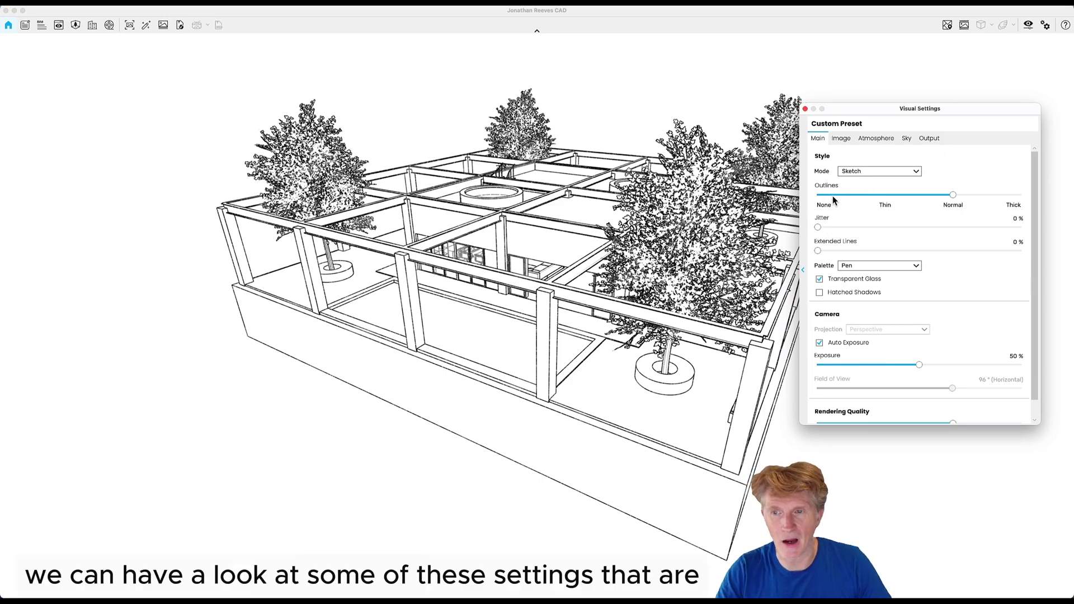
- Try the sketch outline thicknesses, settle on Normal, and set jitter to 57% and extended lines to 47%
{"action": "left_click_drag", "start_coordinate": [952, 194], "coordinate": [1016, 207]}
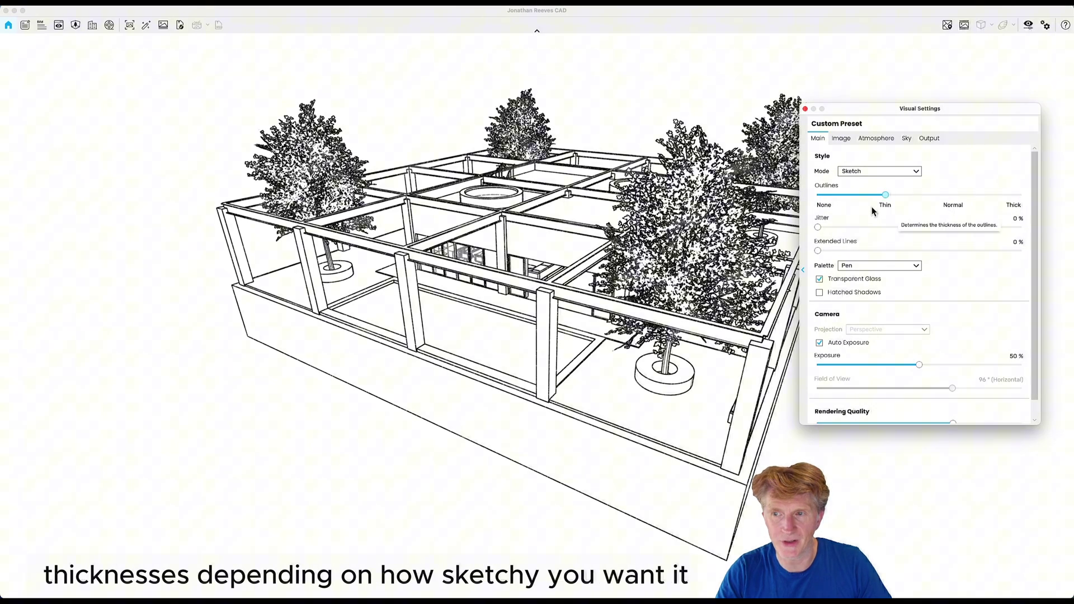
{"action": "left_click", "coordinate": [952, 201]}
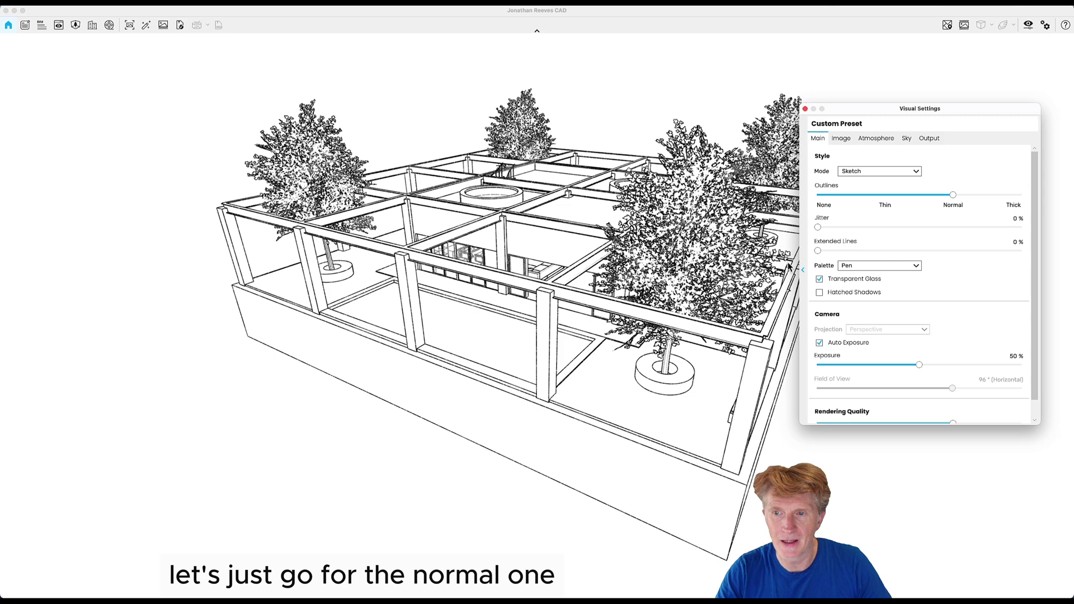
{"action": "left_click_drag", "start_coordinate": [818, 227], "coordinate": [939, 248]}
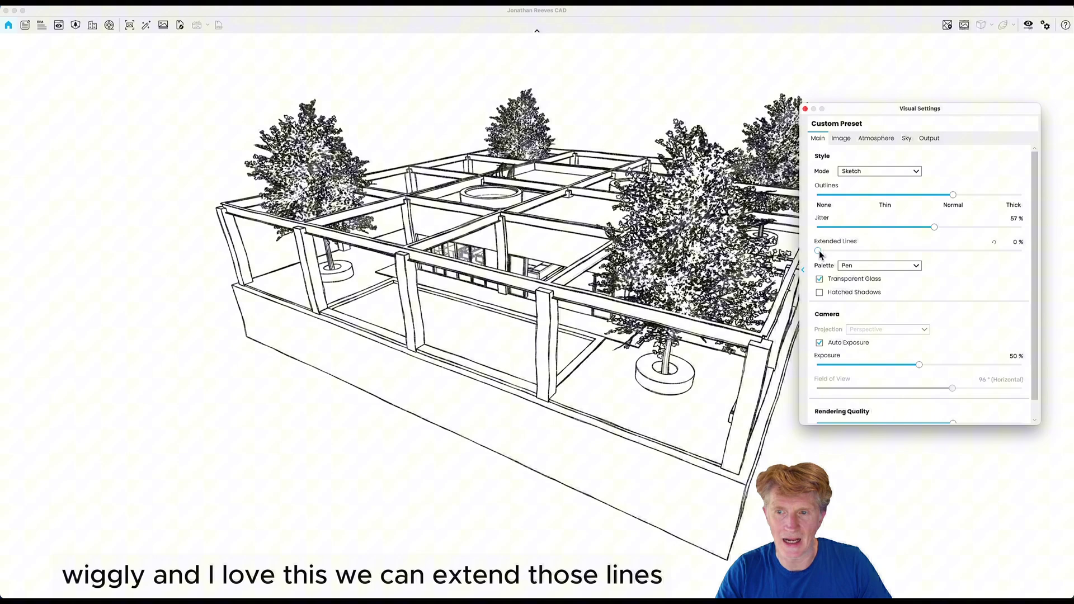
{"action": "left_click_drag", "start_coordinate": [839, 251], "coordinate": [915, 262]}
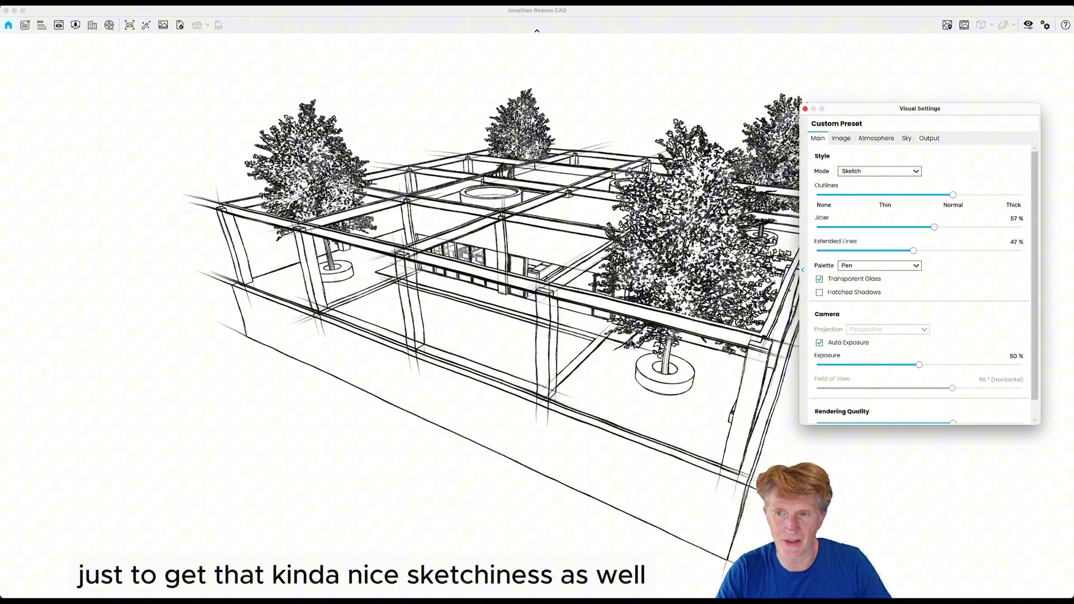
- Enable hatched shadows for the pen sketch and inspect the effect from another side of the house
{"action": "mouse_move", "coordinate": [459, 358]}
{"action": "right_mouse_down"}
{"action": "mouse_move", "coordinate": [525, 246]}
{"action": "mouse_move", "coordinate": [585, 274]}
{"action": "mouse_move", "coordinate": [590, 292]}
{"action": "mouse_move", "coordinate": [572, 307]}
{"action": "right_mouse_up"}
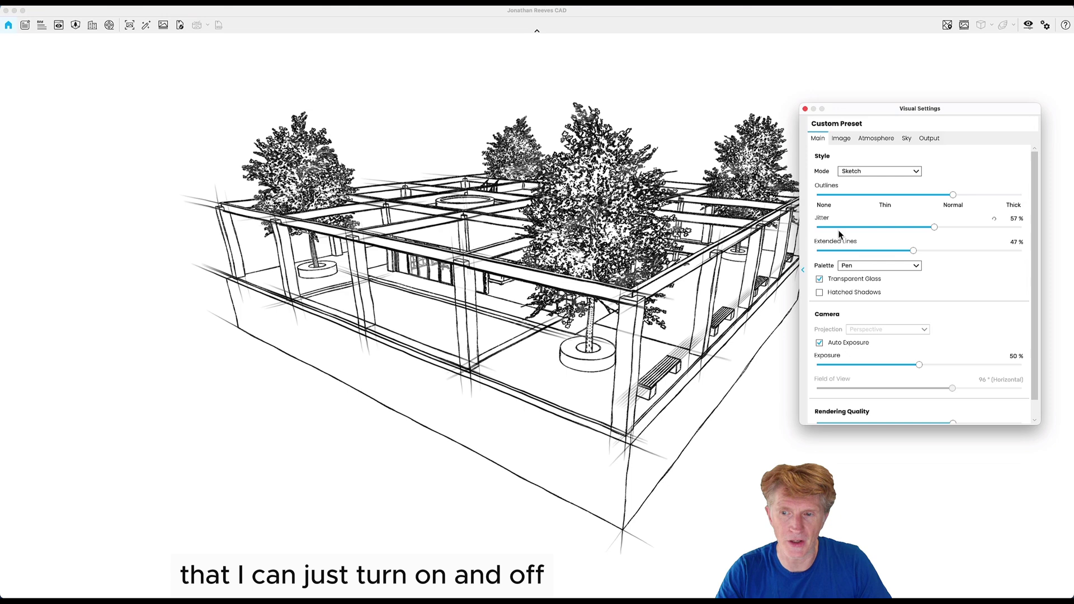
{"action": "left_click", "coordinate": [820, 295]}
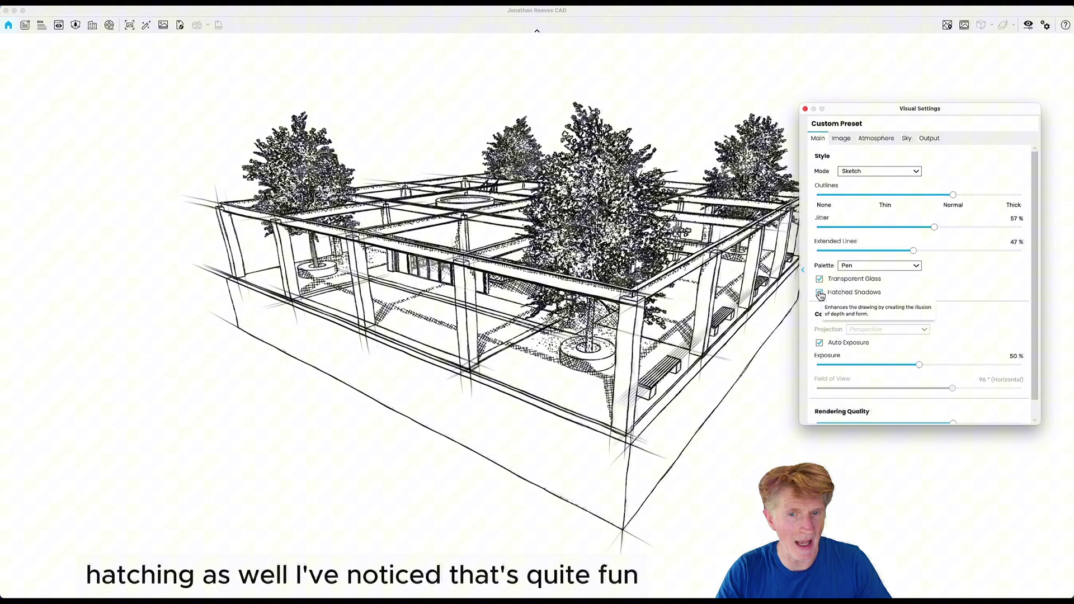
{"action": "mouse_move", "coordinate": [367, 321]}
{"action": "left_mouse_down"}
{"action": "mouse_move", "coordinate": [326, 315]}
{"action": "mouse_move", "coordinate": [496, 340]}
{"action": "mouse_move", "coordinate": [442, 332]}
{"action": "left_mouse_up"}
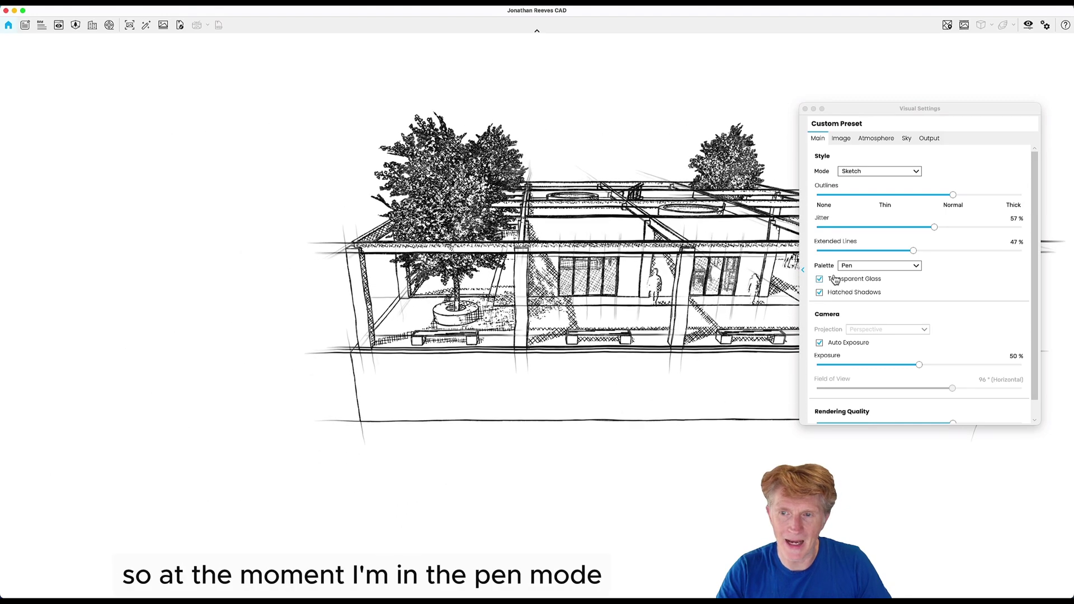
- Switch the sketch palette to Pencil without hatched shadows, with jitter at 22% and extended lines at 21%
{"action": "left_click", "coordinate": [897, 266]}
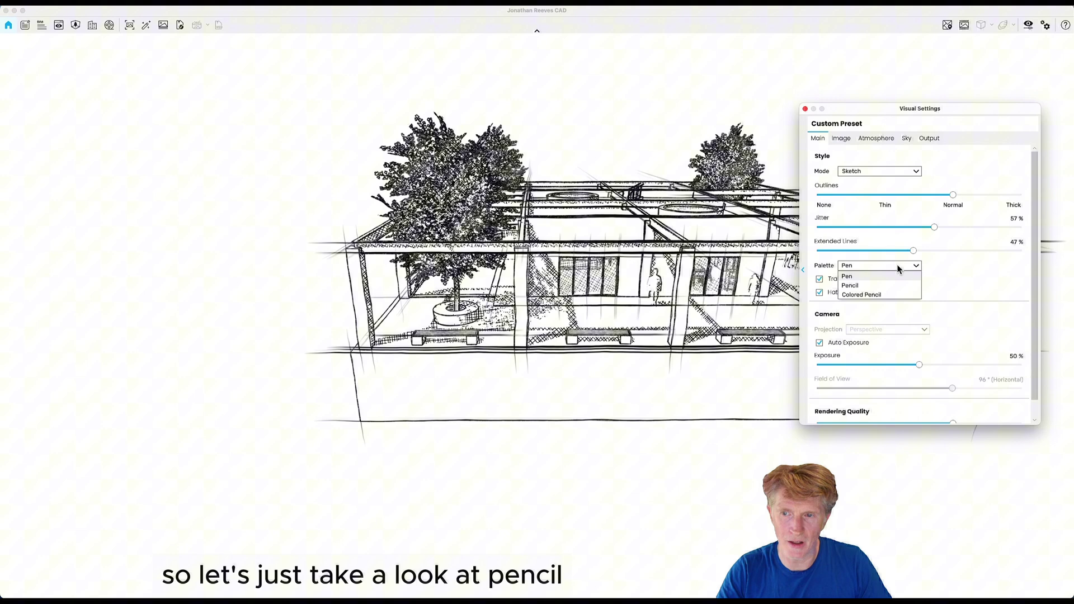
{"action": "left_click", "coordinate": [850, 285]}
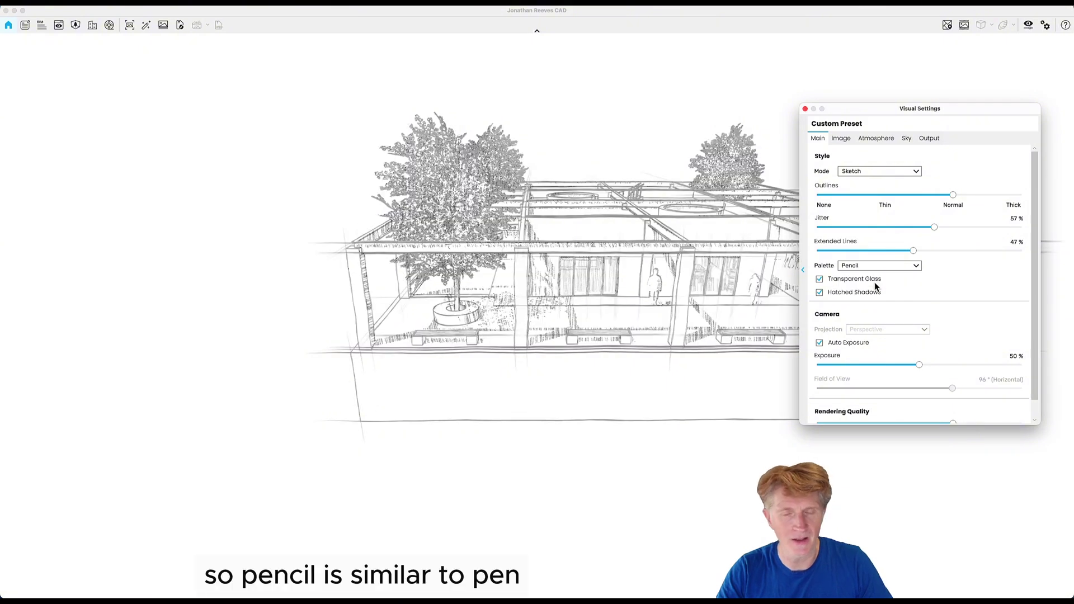
{"action": "left_click", "coordinate": [819, 292]}
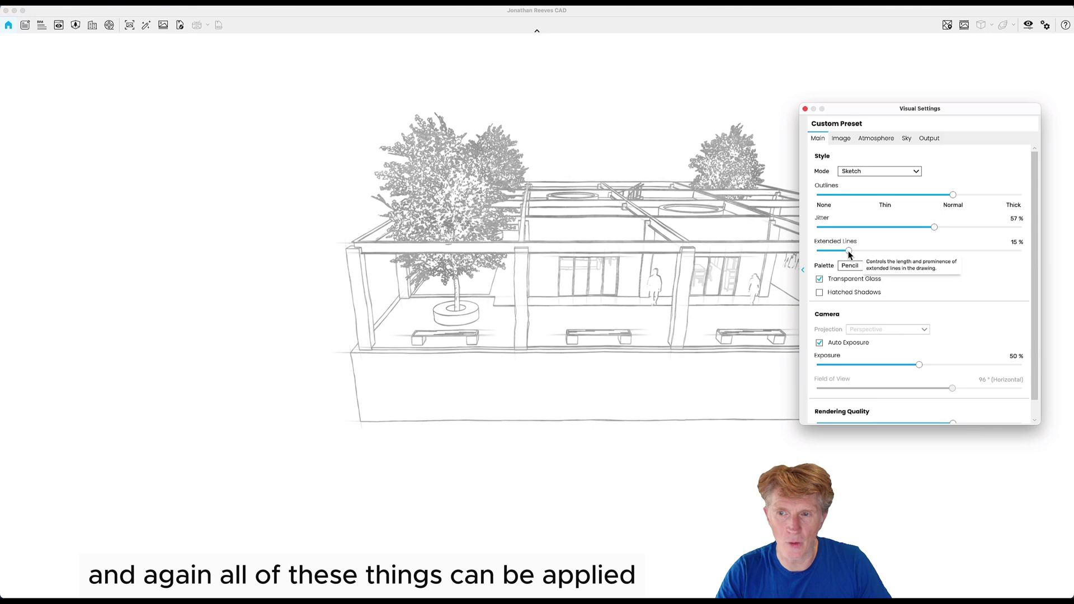
{"action": "mouse_move", "coordinate": [858, 250]}
{"action": "left_mouse_down"}
{"action": "mouse_move", "coordinate": [972, 251]}
{"action": "mouse_move", "coordinate": [892, 251]}
{"action": "left_mouse_up"}
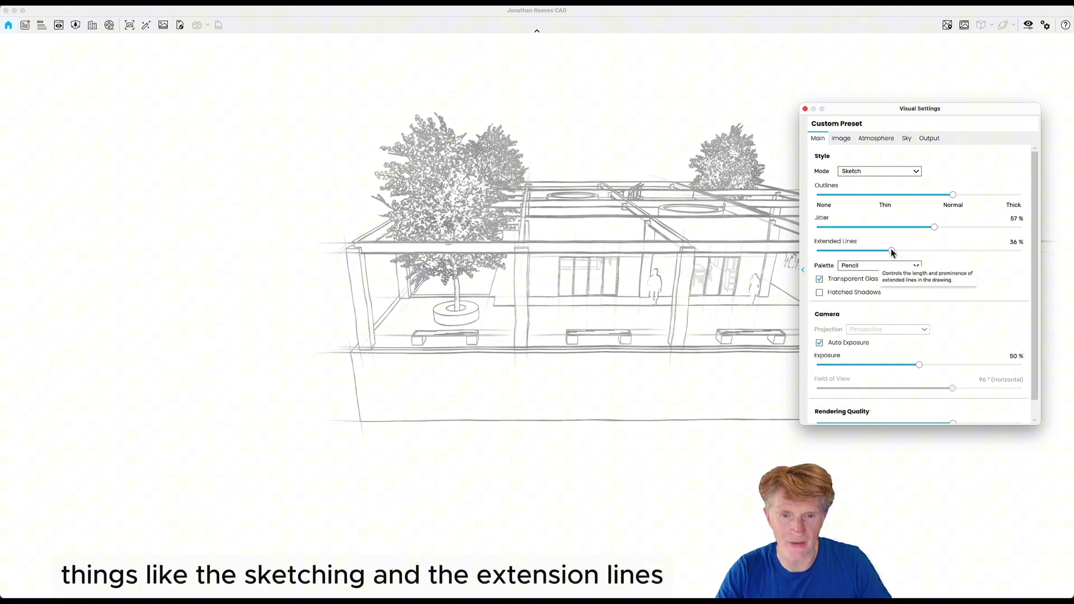
{"action": "left_click", "coordinate": [861, 227]}
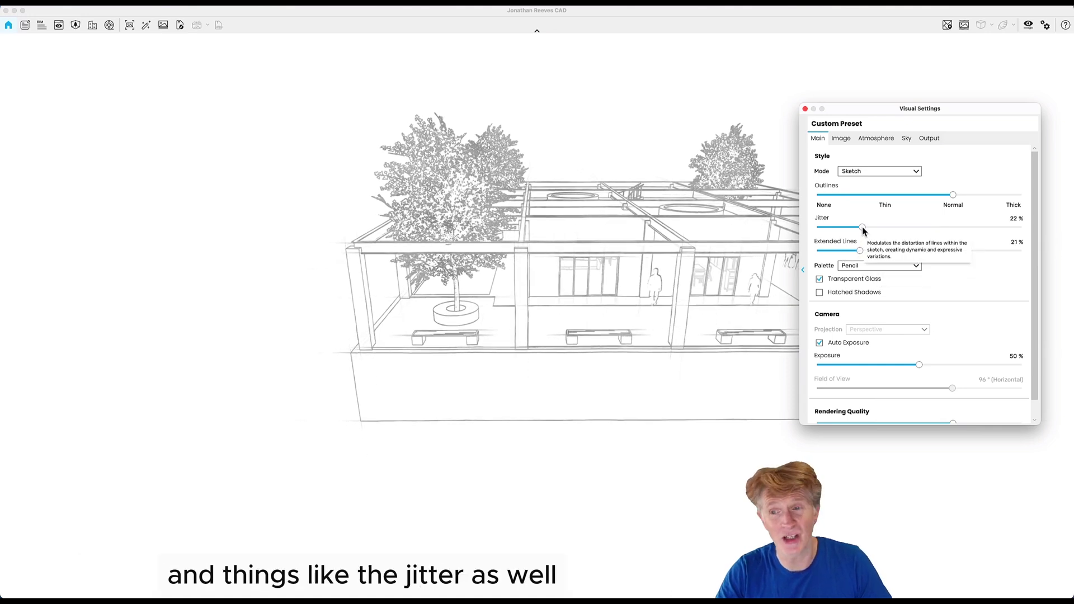
- Change the sketch palette to Colored Pencil and examine the house front up close
{"action": "left_click", "coordinate": [859, 266]}
{"action": "left_click", "coordinate": [861, 295]}
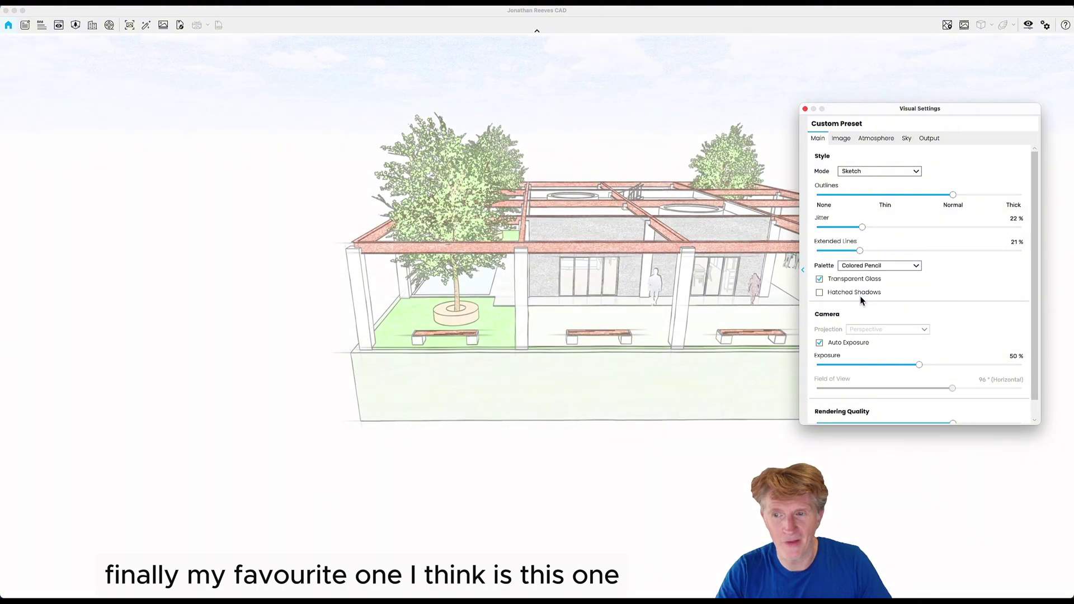
{"action": "left_click", "coordinate": [379, 360]}
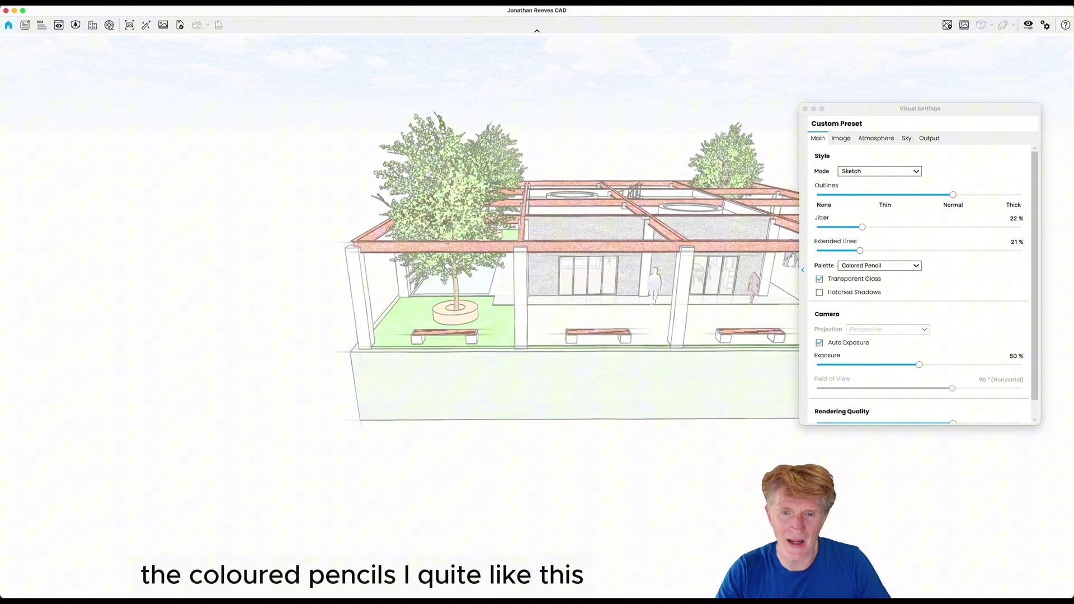
{"action": "mouse_move", "coordinate": [427, 370]}
{"action": "left_mouse_down"}
{"action": "mouse_move", "coordinate": [555, 381]}
{"action": "mouse_move", "coordinate": [431, 438]}
{"action": "left_mouse_up"}
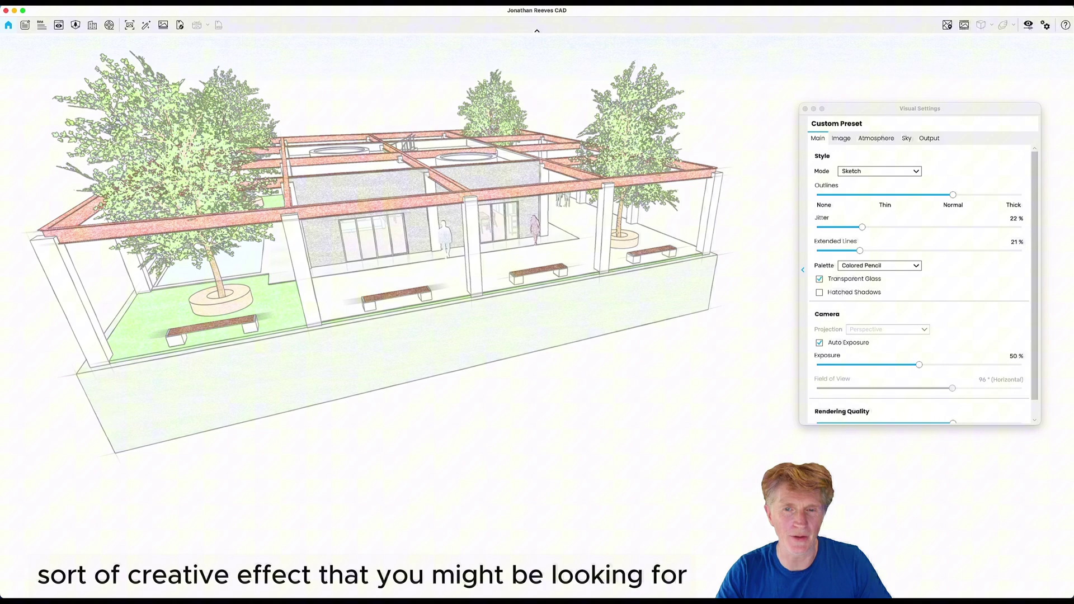
{"action": "scroll", "coordinate": [429, 429], "scroll_direction": "up", "scroll_amount": 5}
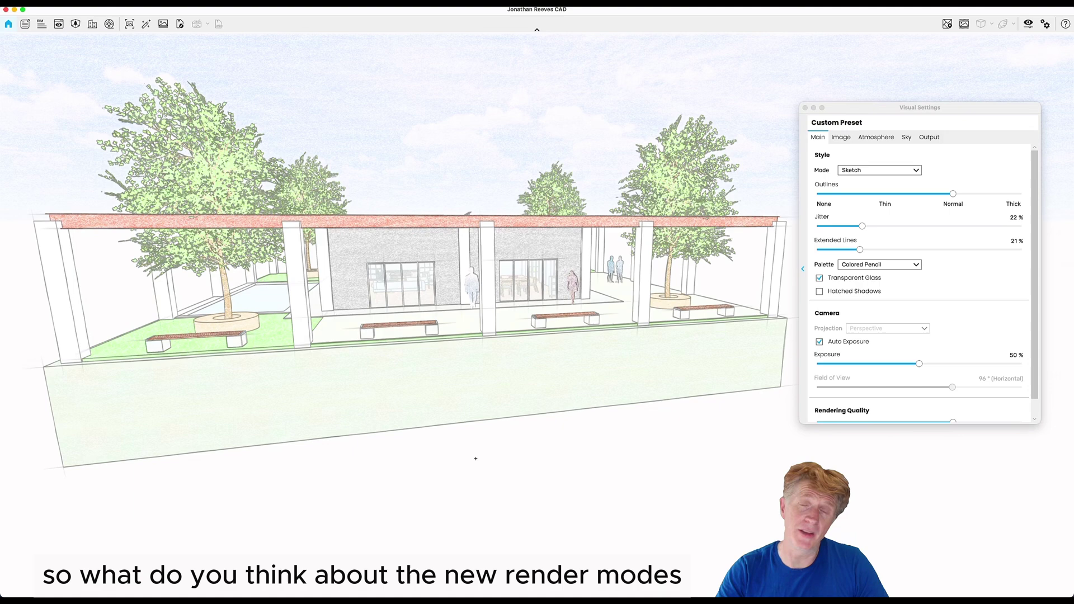
{"action": "scroll", "coordinate": [475, 458], "scroll_direction": "up", "scroll_amount": 3}
{"action": "scroll", "coordinate": [475, 458], "scroll_direction": "up", "scroll_amount": 5}
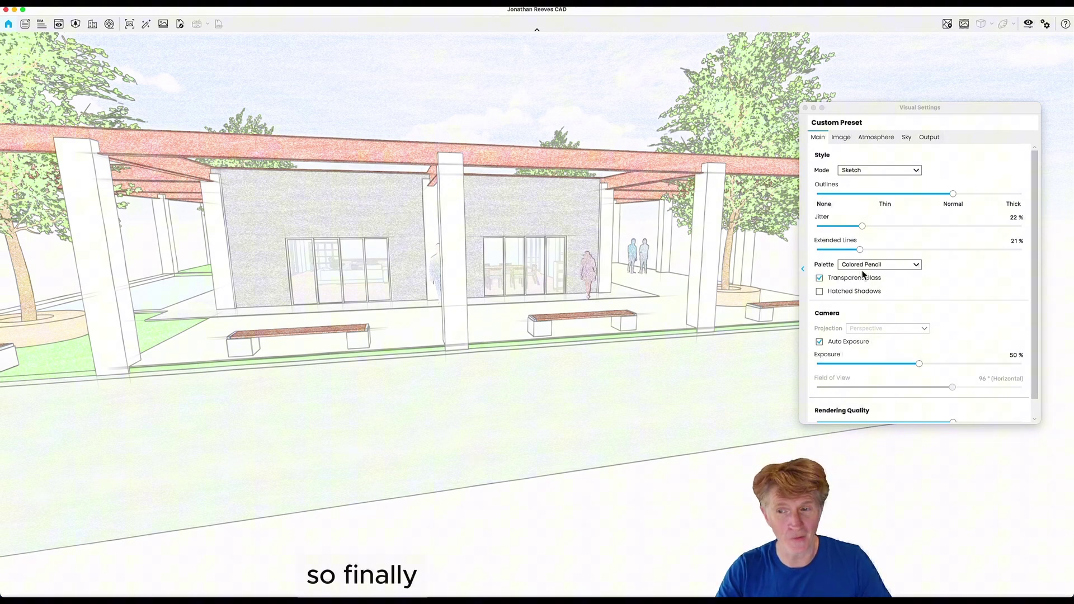
- Change the style mode to Watercolor
{"action": "left_click", "coordinate": [878, 266]}
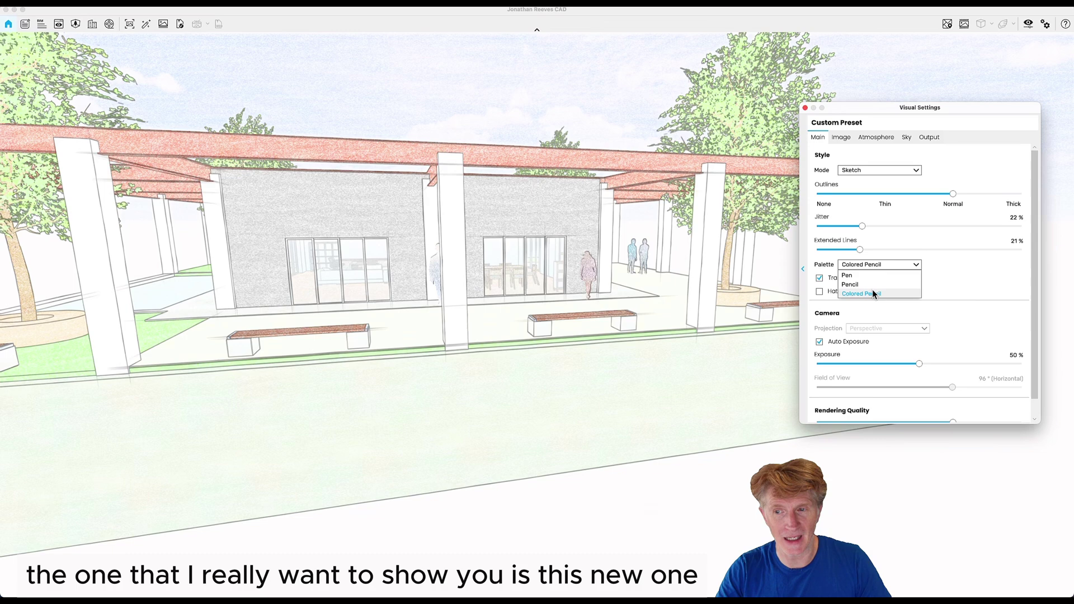
{"action": "left_click", "coordinate": [871, 291]}
{"action": "left_click", "coordinate": [874, 170]}
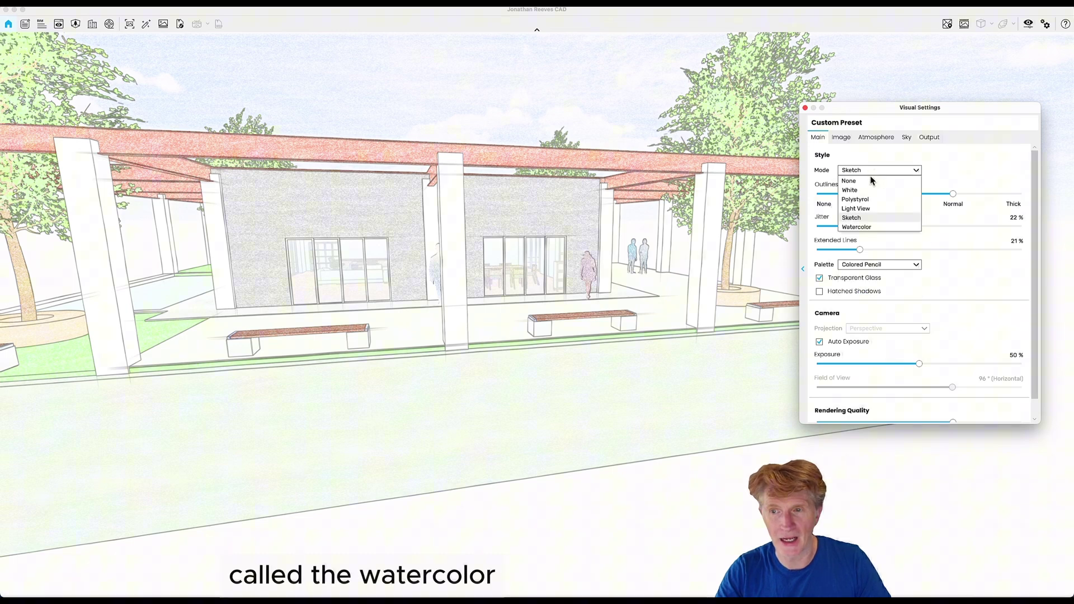
{"action": "left_click", "coordinate": [853, 227]}
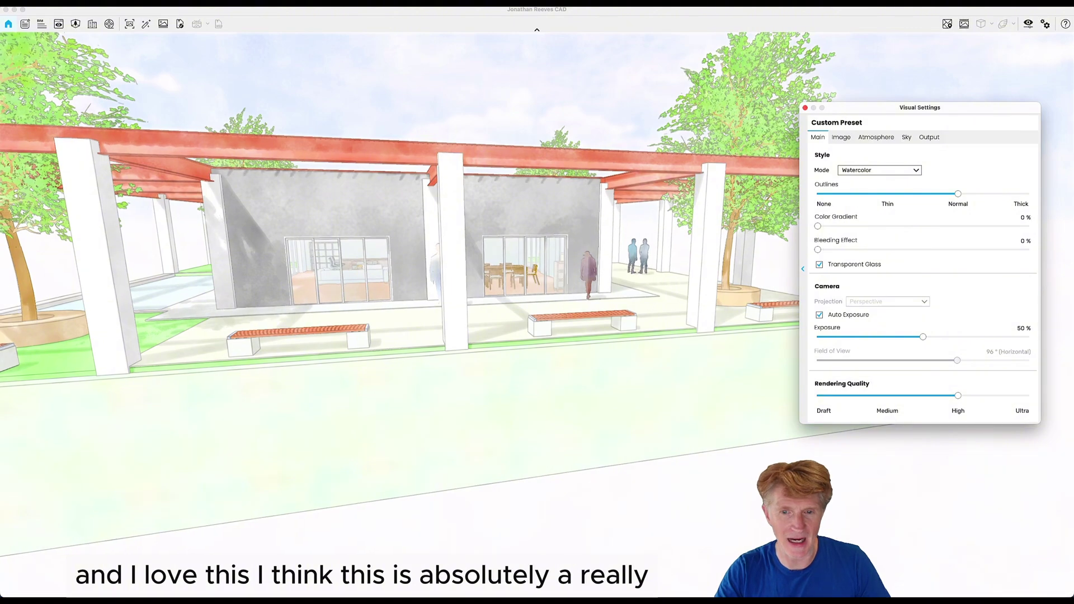
- Turn the view towards the corner tree and set the watercolor's color gradient to 100% and bleeding effect to 57%
{"action": "right_click_drag", "start_coordinate": [448, 405], "coordinate": [416, 405]}
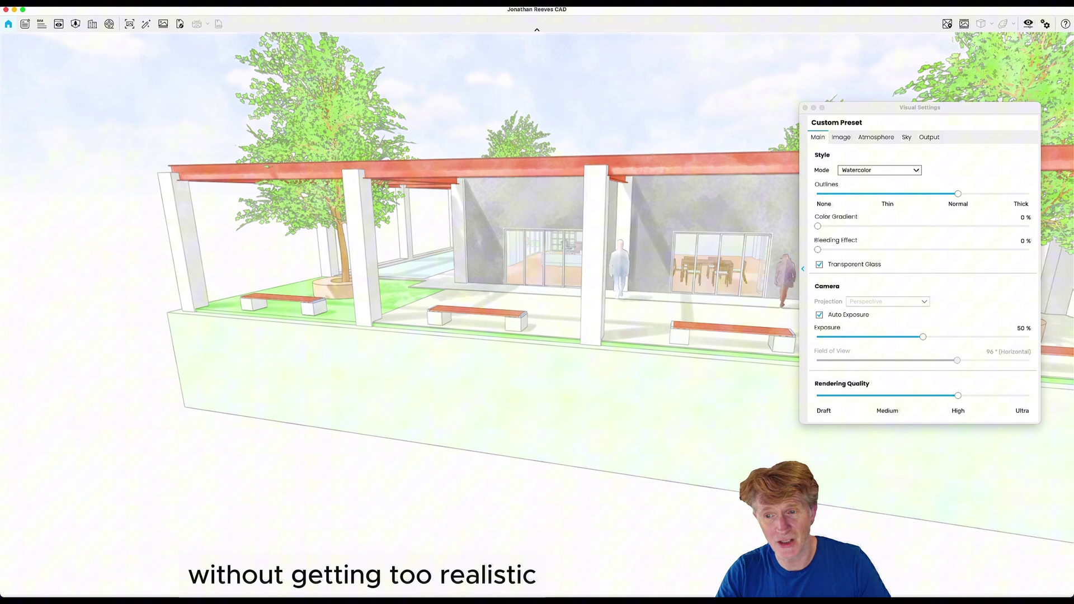
{"action": "left_click", "coordinate": [820, 226]}
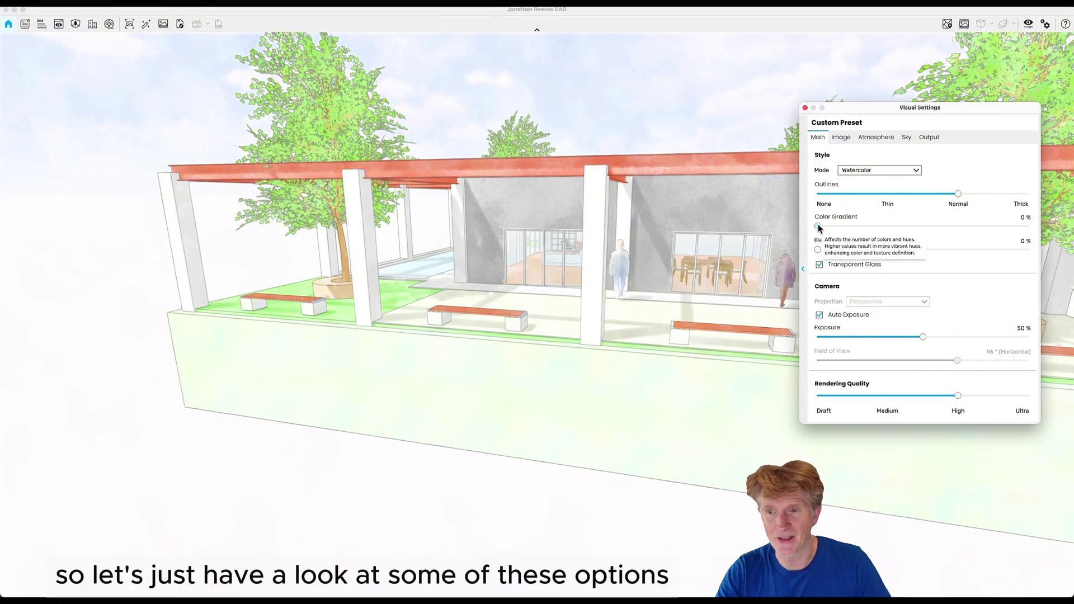
{"action": "left_click_drag", "start_coordinate": [820, 226], "coordinate": [1029, 226]}
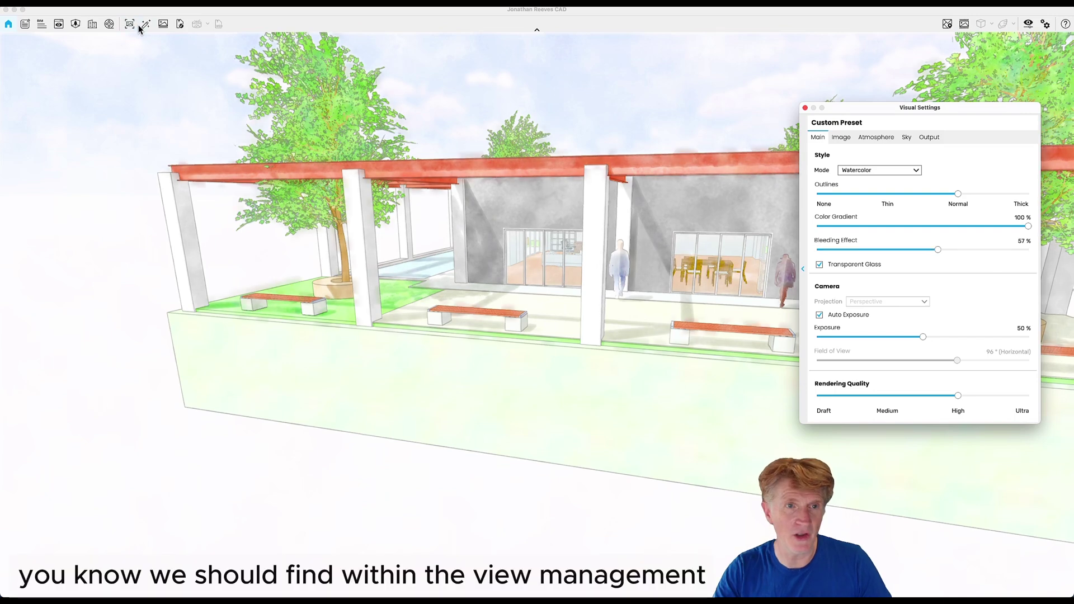
- Create a new saved view from the current watercolor scene in View Management
{"action": "left_click", "coordinate": [59, 25]}
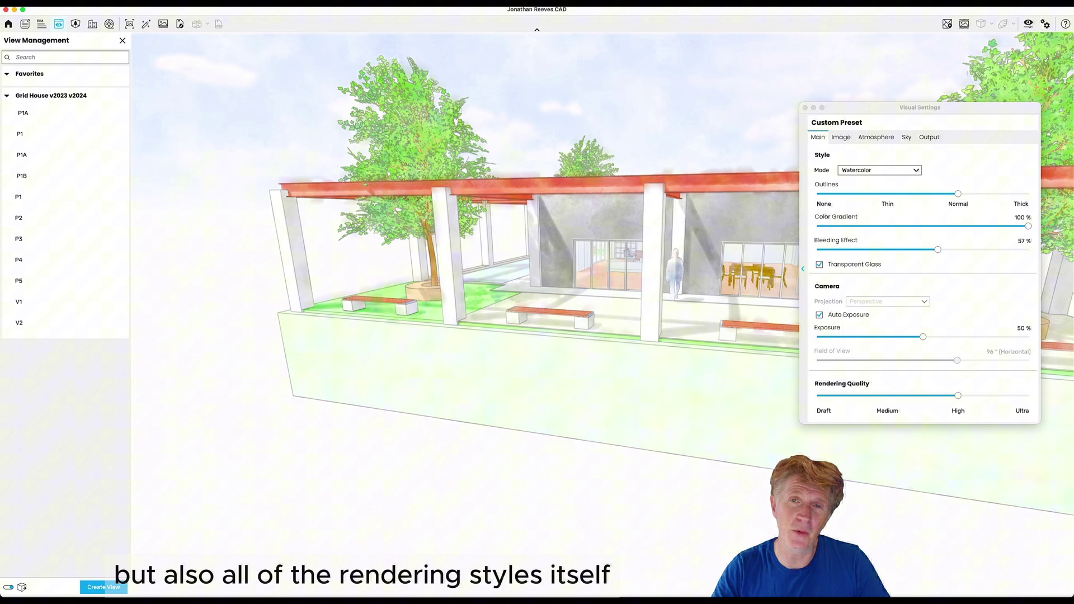
{"action": "left_click", "coordinate": [103, 587]}
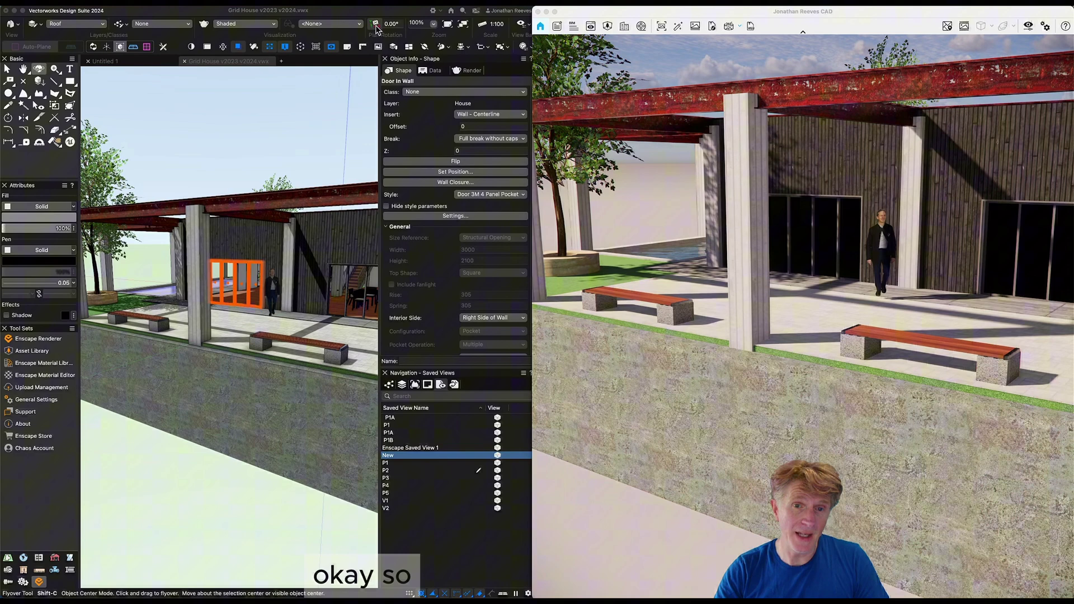
- In Vectorworks, widen the drawing area and set the walkthrough viewer height to 1055 in front of the four-panel pocket doors
{"action": "left_click", "coordinate": [381, 80]}
{"action": "left_click_drag", "start_coordinate": [381, 80], "coordinate": [417, 77]}
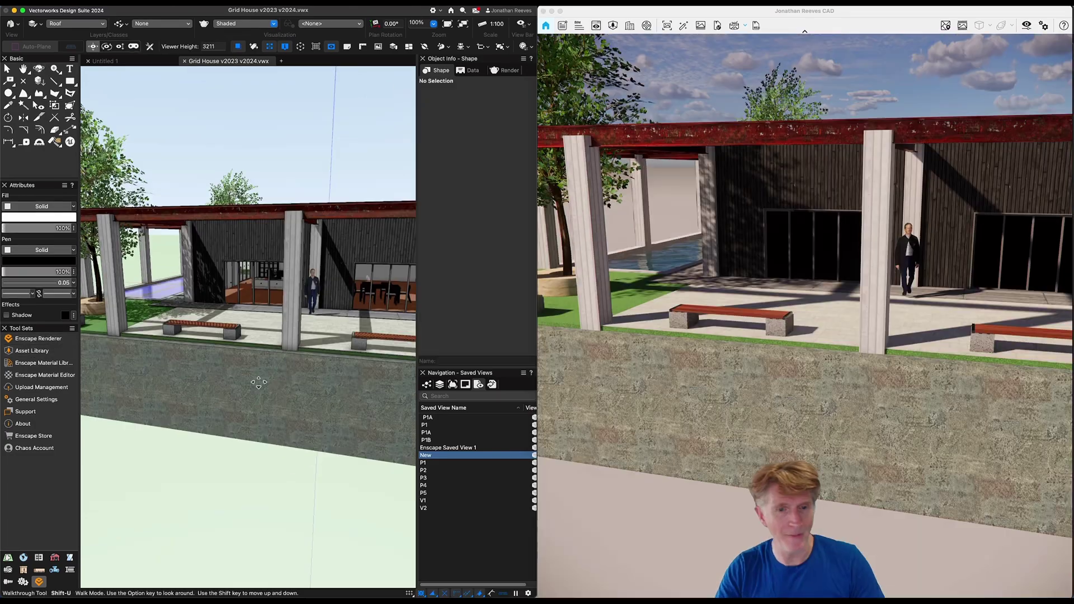
{"action": "left_click_drag", "start_coordinate": [258, 383], "coordinate": [257, 324]}
{"action": "left_click", "coordinate": [214, 48]}
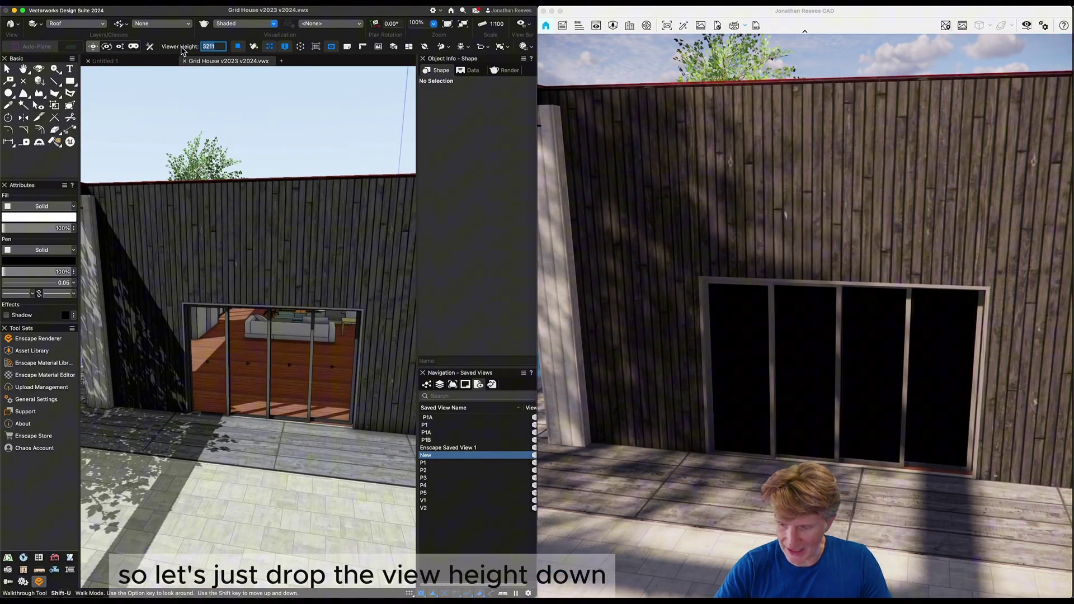
{"action": "type", "text": "1055"}
{"action": "key", "text": "Return"}
- Select the four-panel pocket doors and set them to show open in 3D
{"action": "key", "text": "x"}
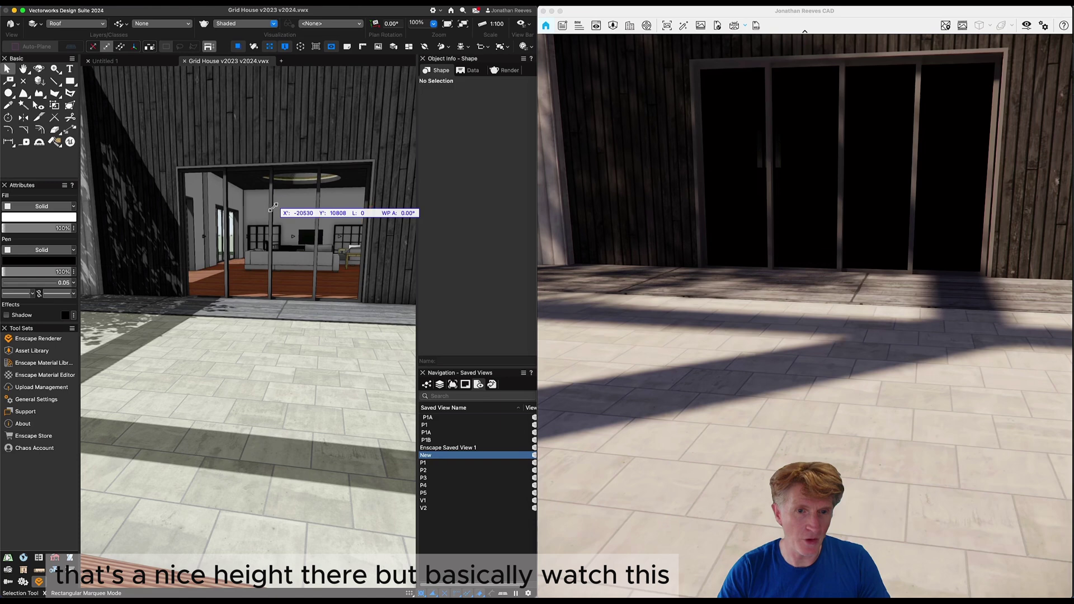
{"action": "left_click", "coordinate": [286, 204]}
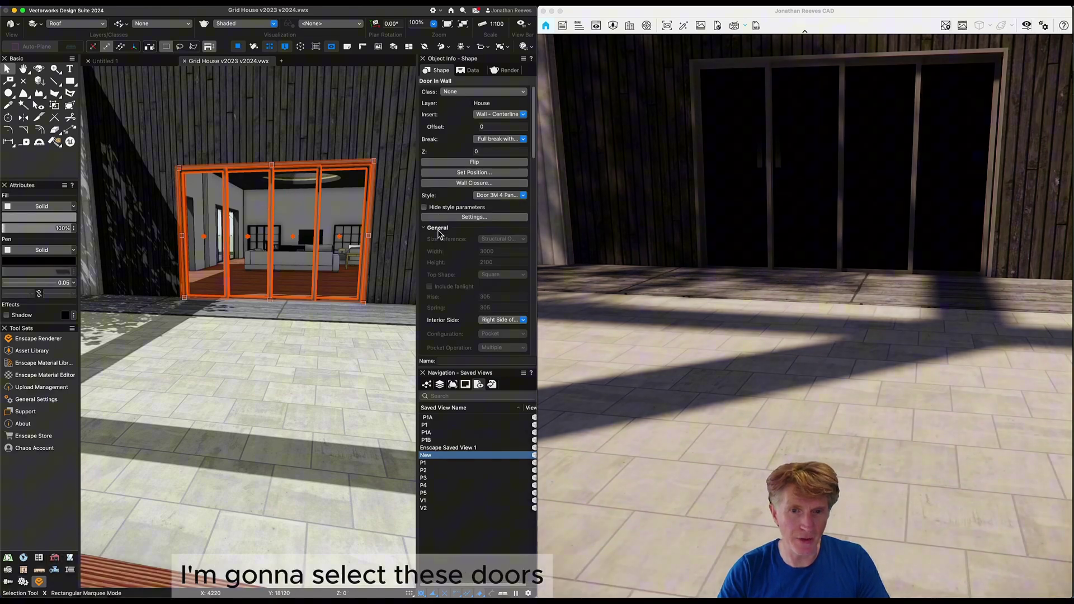
{"action": "scroll", "coordinate": [439, 234], "scroll_direction": "down", "scroll_amount": 10}
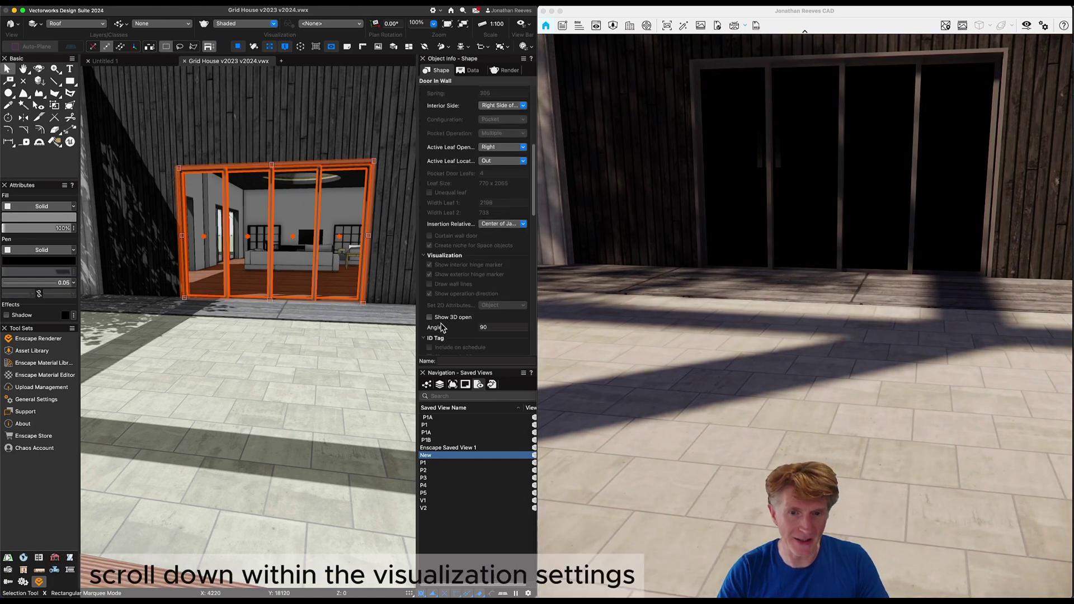
{"action": "left_click", "coordinate": [429, 317]}
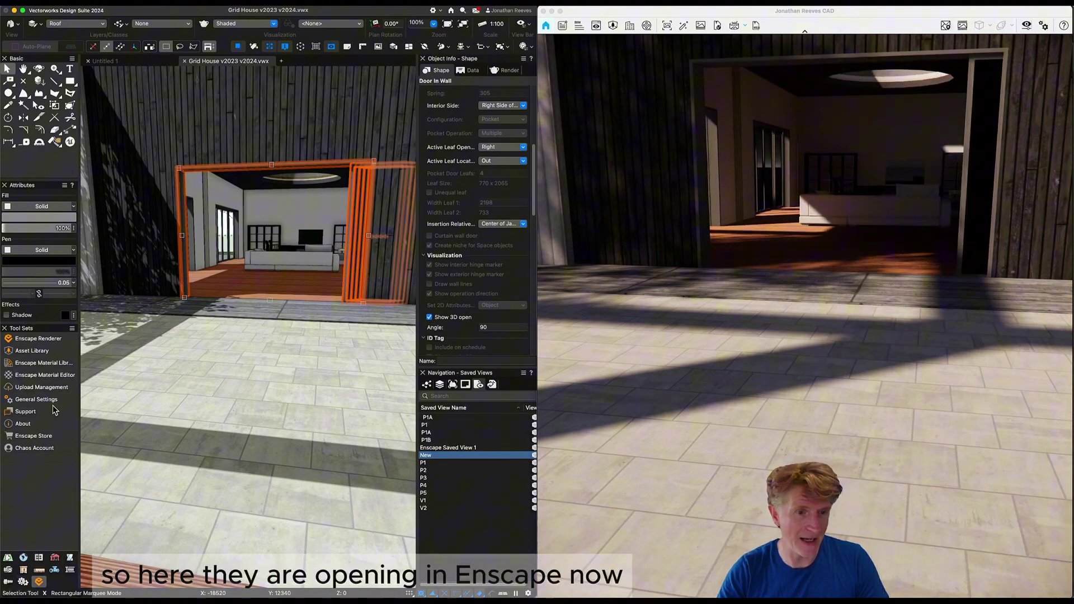
- Walk through the open doors into the living room with the Walkthrough tool and face the sofa
{"action": "key", "text": "shift+u"}
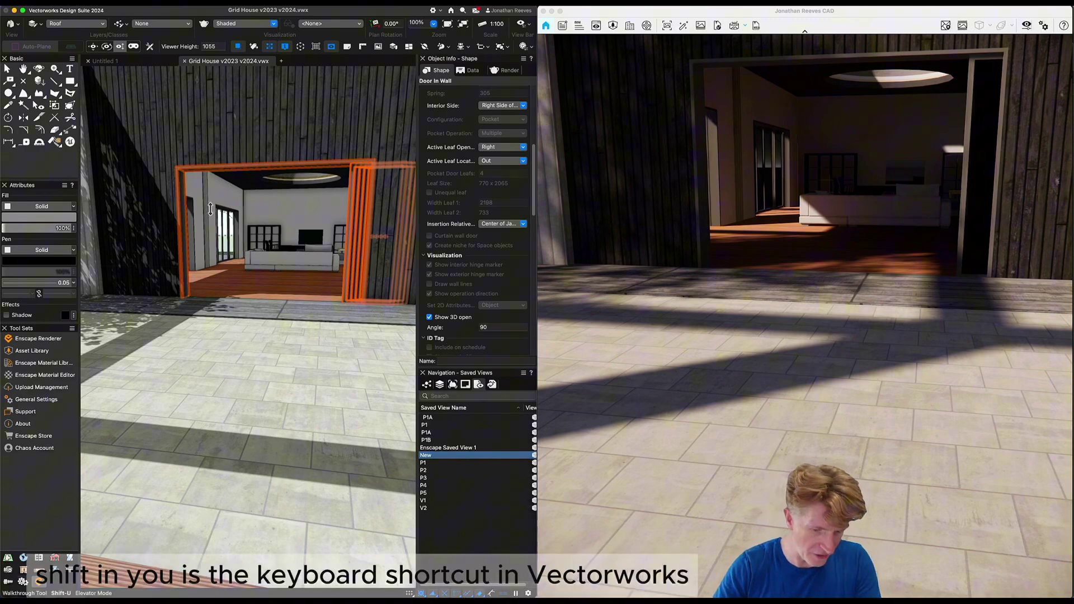
{"action": "left_click", "coordinate": [93, 47]}
{"action": "left_click_drag", "start_coordinate": [275, 421], "coordinate": [503, 157]}
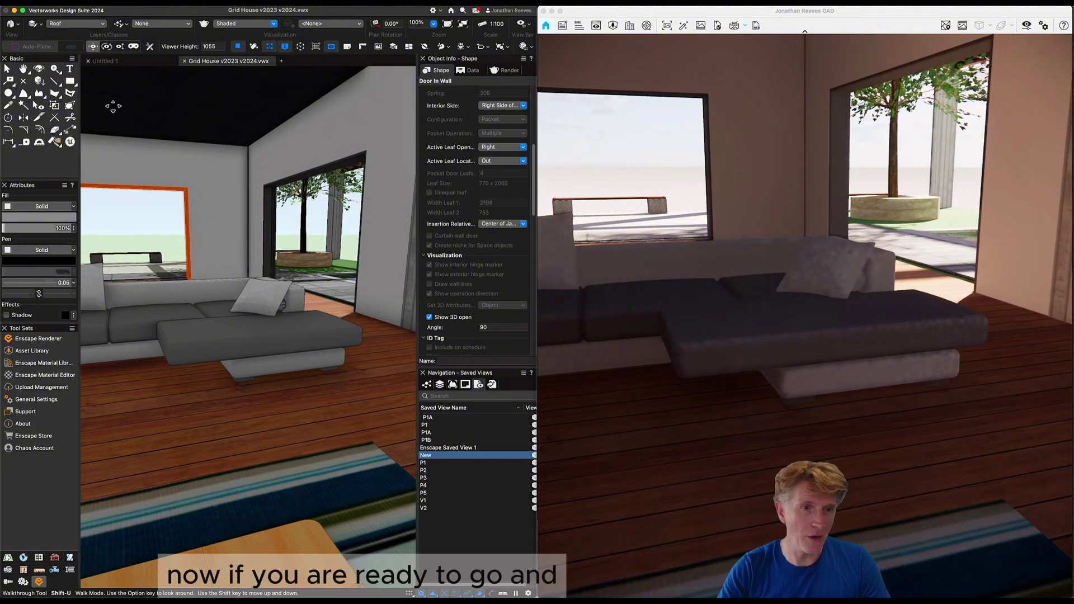
- Turn off view syncing for the Enscape Renderer tool and maximize the Enscape window
{"action": "left_click", "coordinate": [37, 339]}
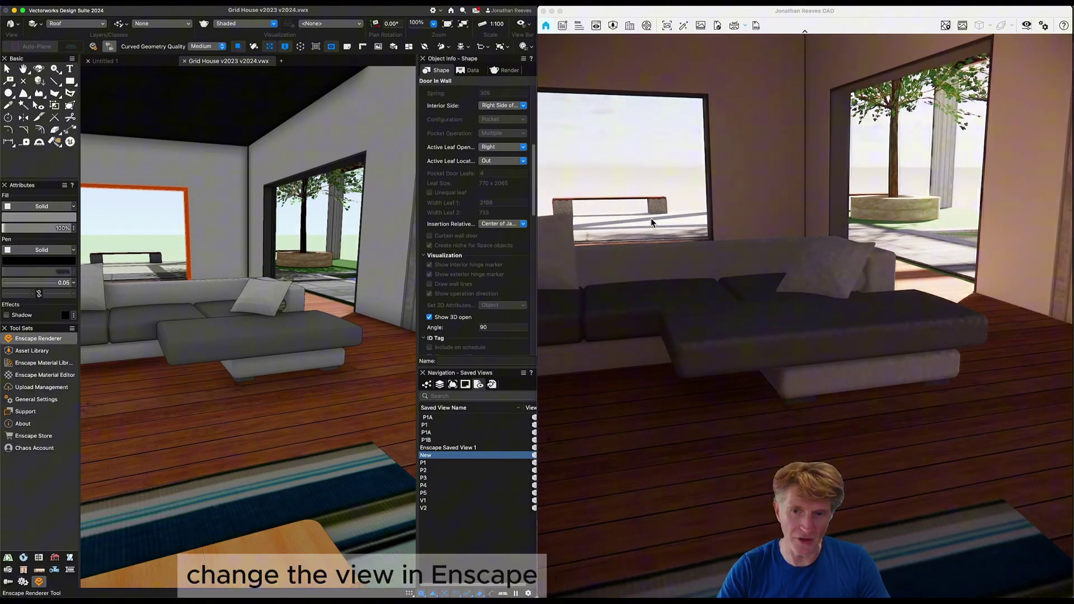
{"action": "left_click", "coordinate": [111, 47]}
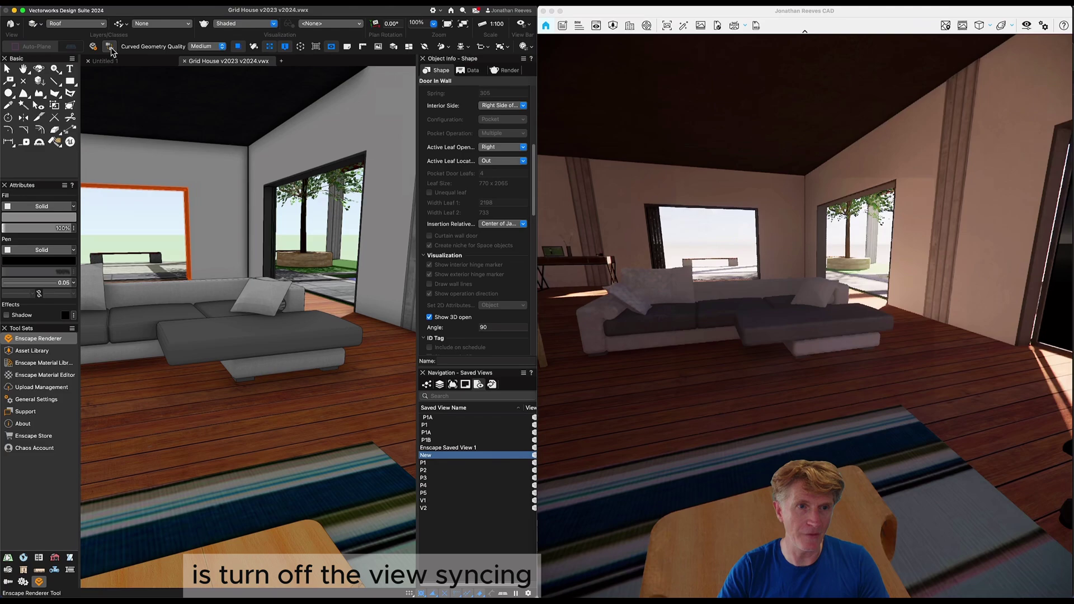
{"action": "left_click", "coordinate": [560, 10]}
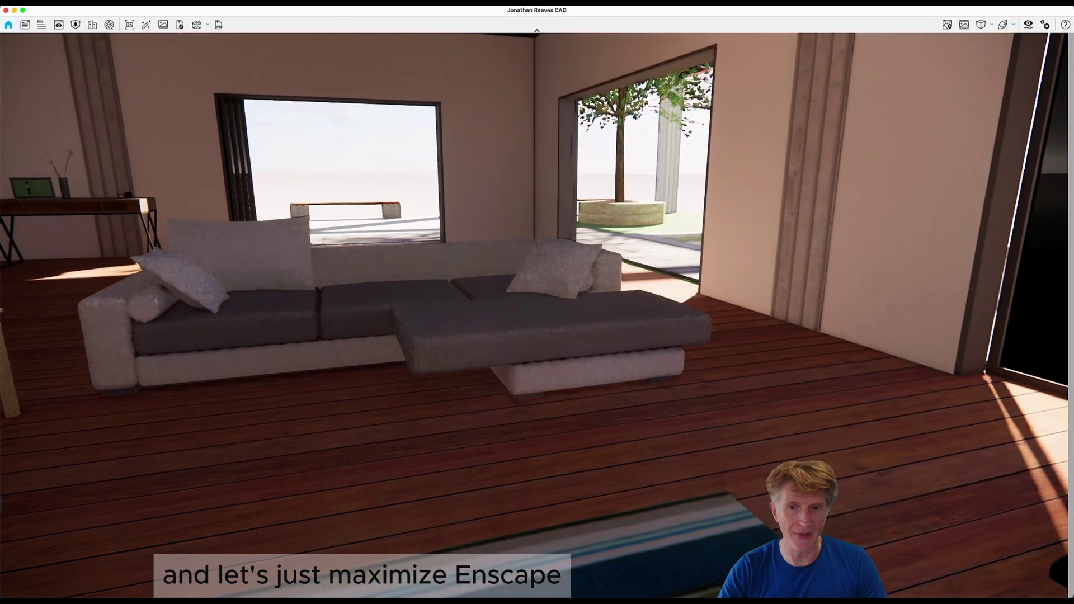
- Move forward and backward through the living room and frame the sofa with both window openings
{"action": "right_click_drag", "start_coordinate": [526, 335], "coordinate": [425, 297]}
{"action": "right_click_drag", "start_coordinate": [392, 357], "coordinate": [443, 386]}
{"action": "key", "text": "w"}
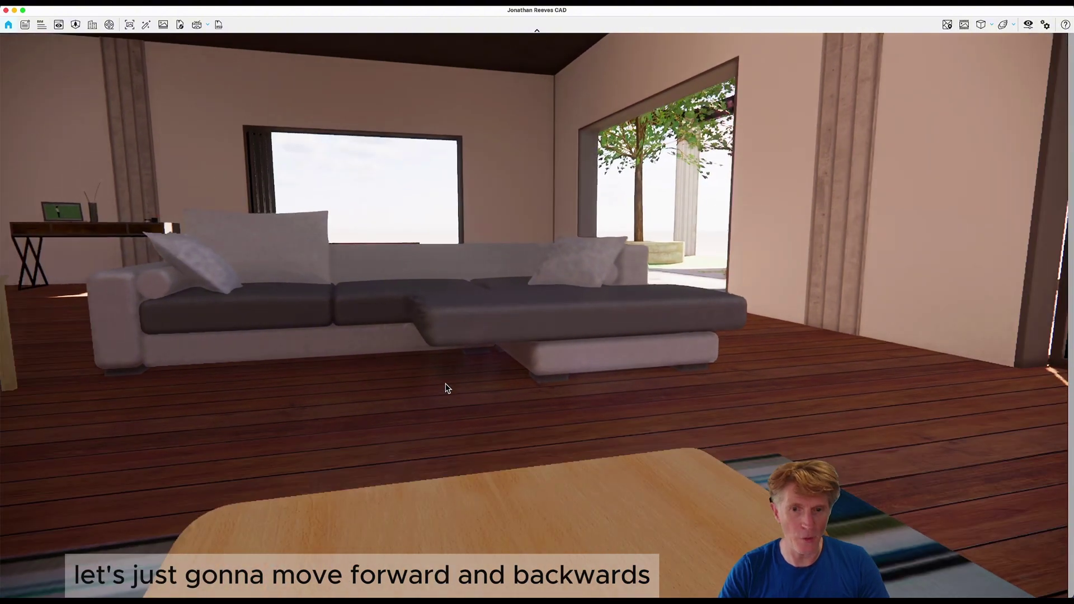
{"action": "key", "text": "s"}
{"action": "key", "text": "e"}
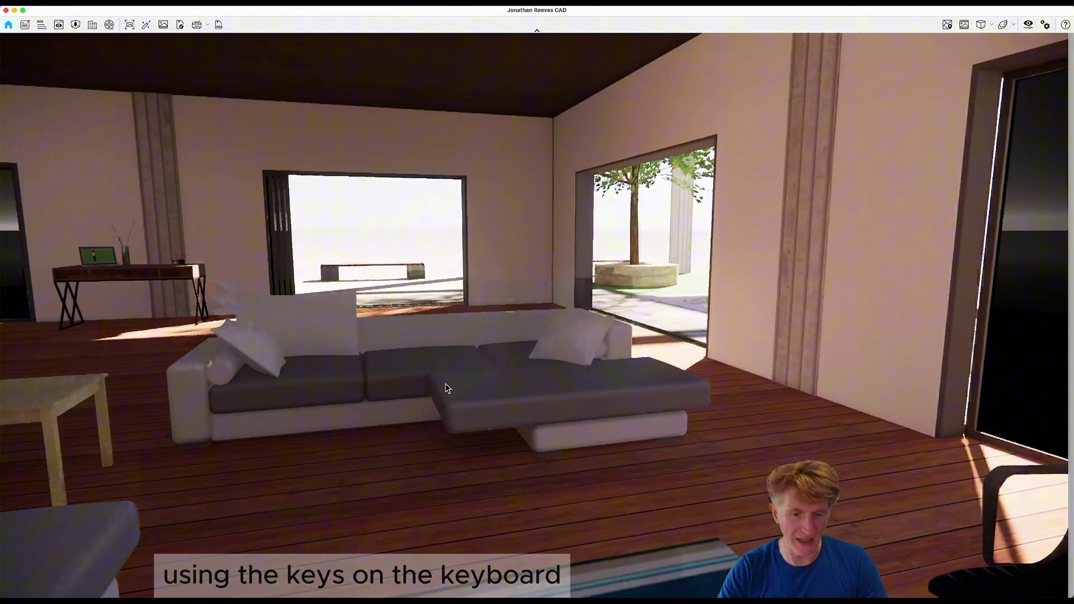
{"action": "key", "text": "s"}
{"action": "right_click_drag", "start_coordinate": [535, 418], "coordinate": [534, 416]}
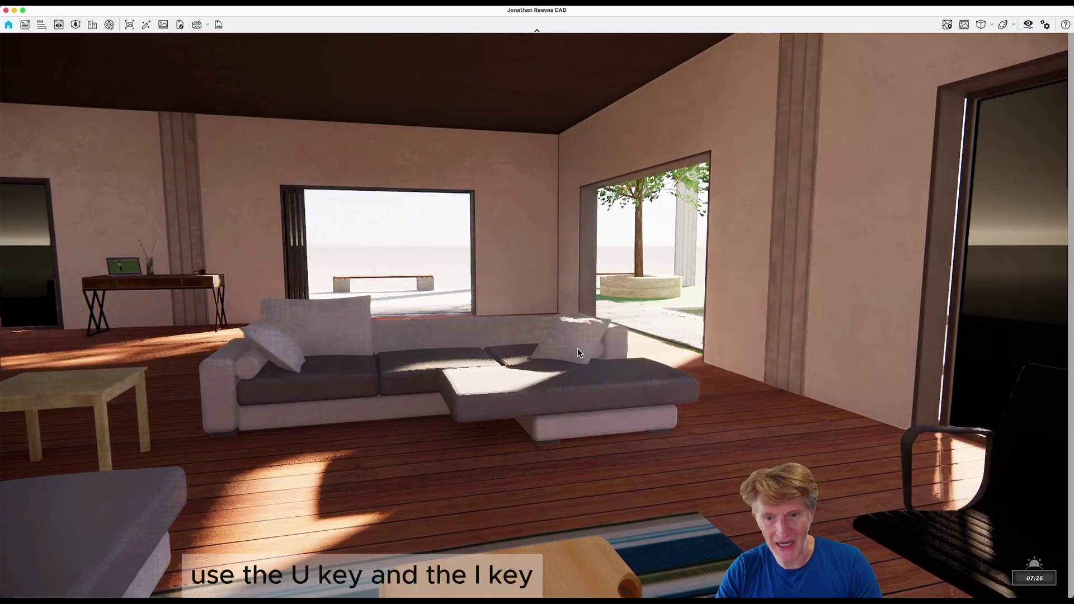
- Shift the time of day back and forth between night, morning and afternoon to adjust the sunlight in the living room
{"action": "key", "text": "u"}
{"action": "key", "text": "u"}
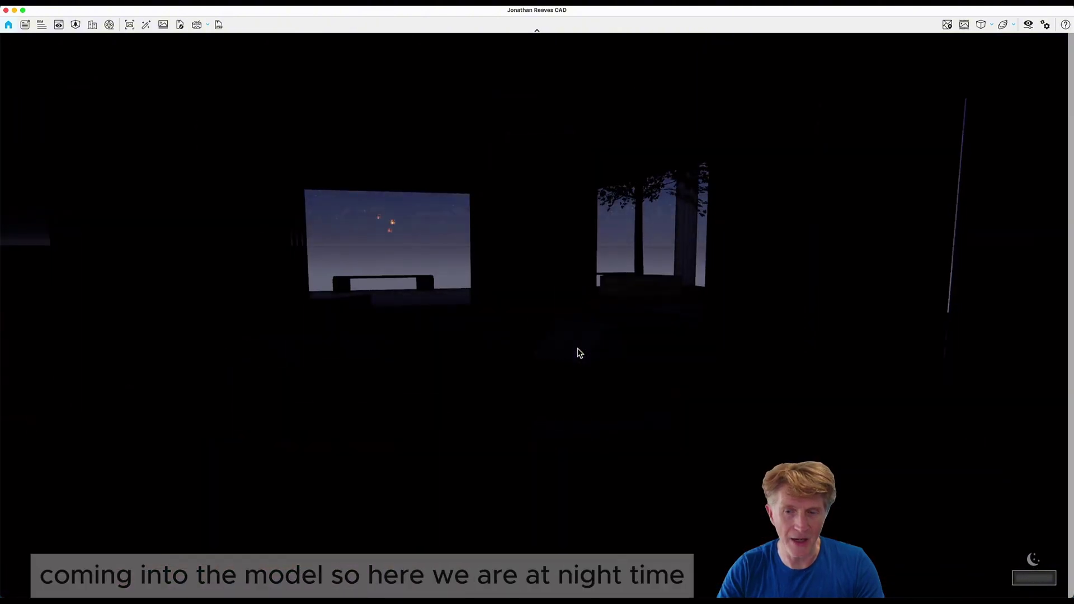
{"action": "key", "text": "i"}
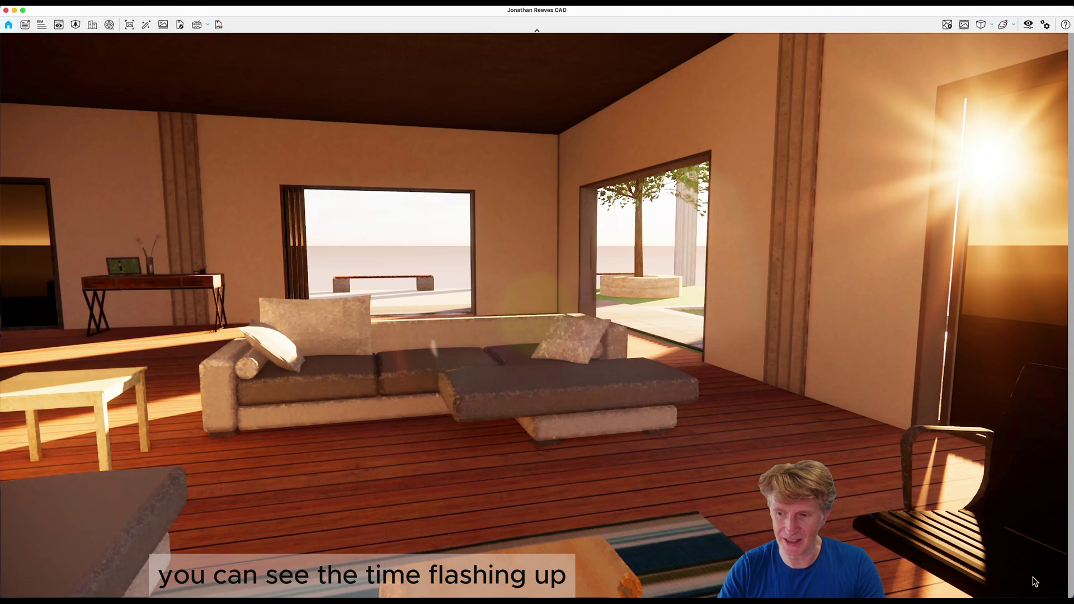
{"action": "key", "text": "i"}
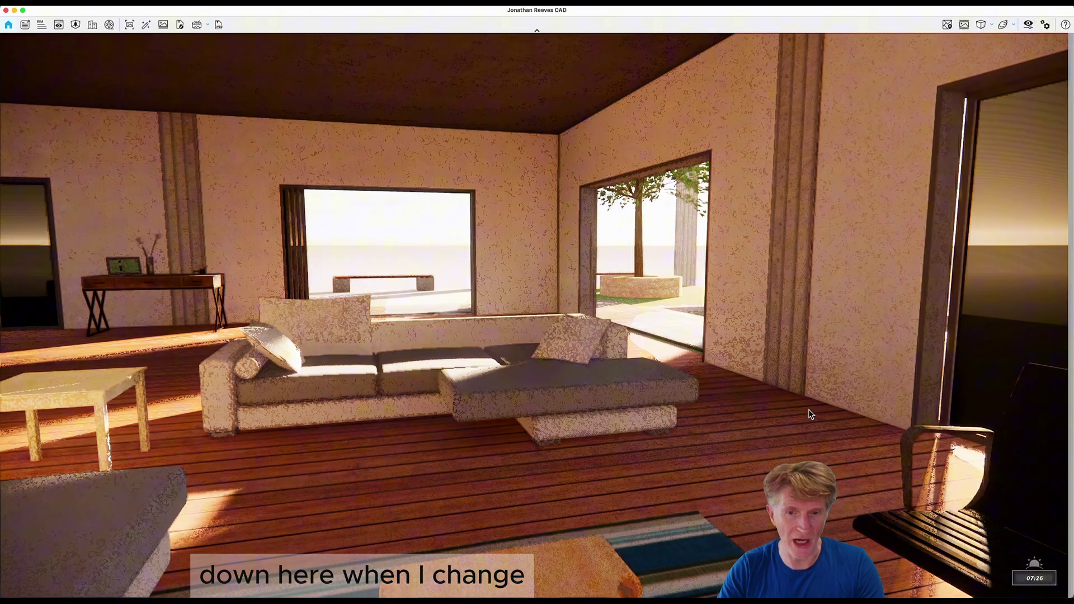
{"action": "key", "text": "i"}
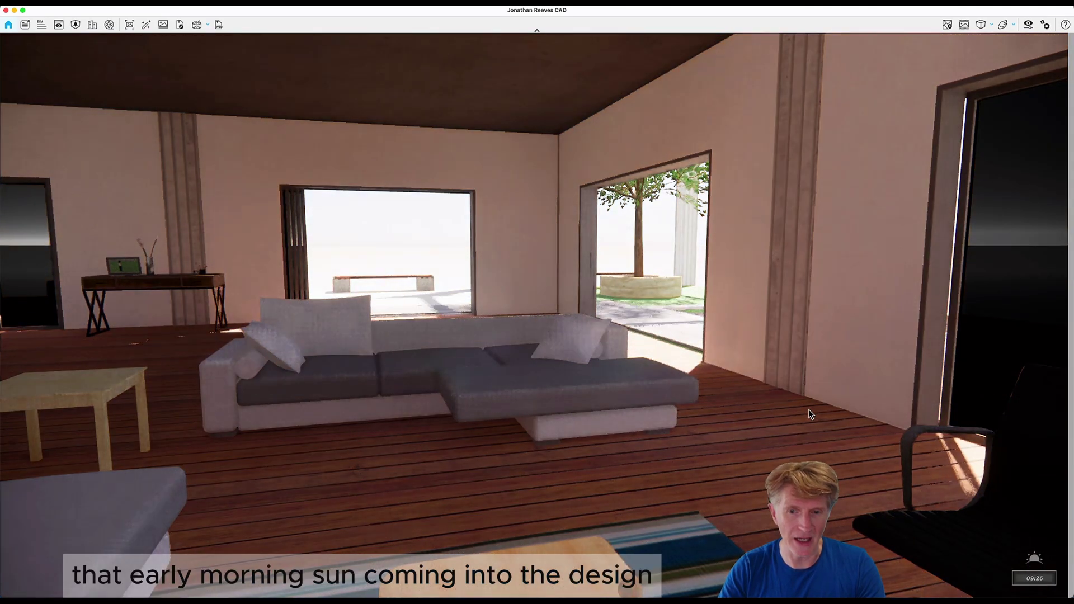
{"action": "key", "text": "i"}
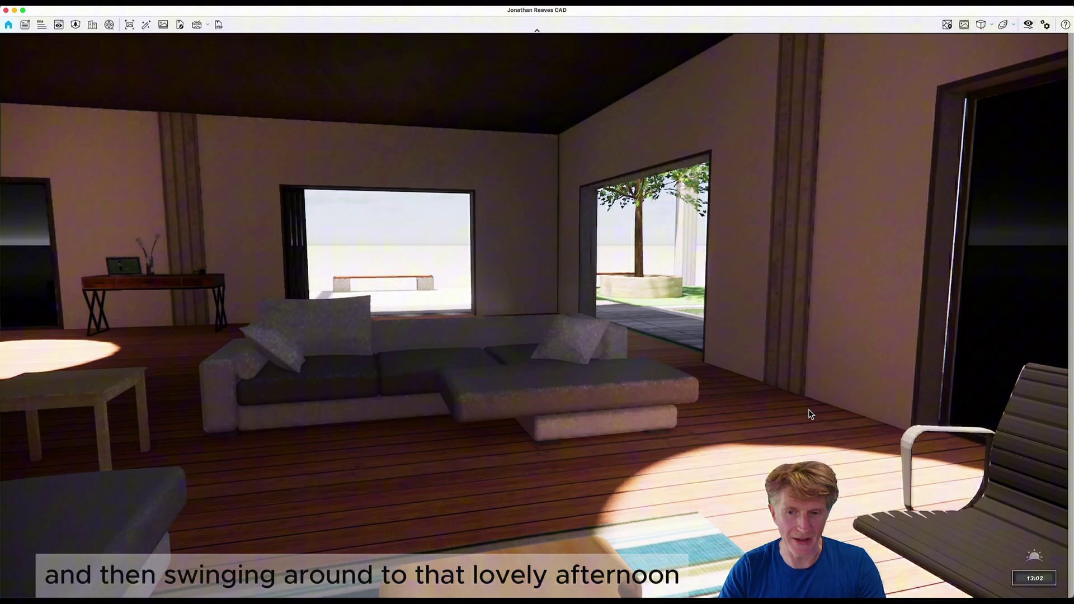
{"action": "key", "text": "u"}
{"action": "key", "text": "u"}
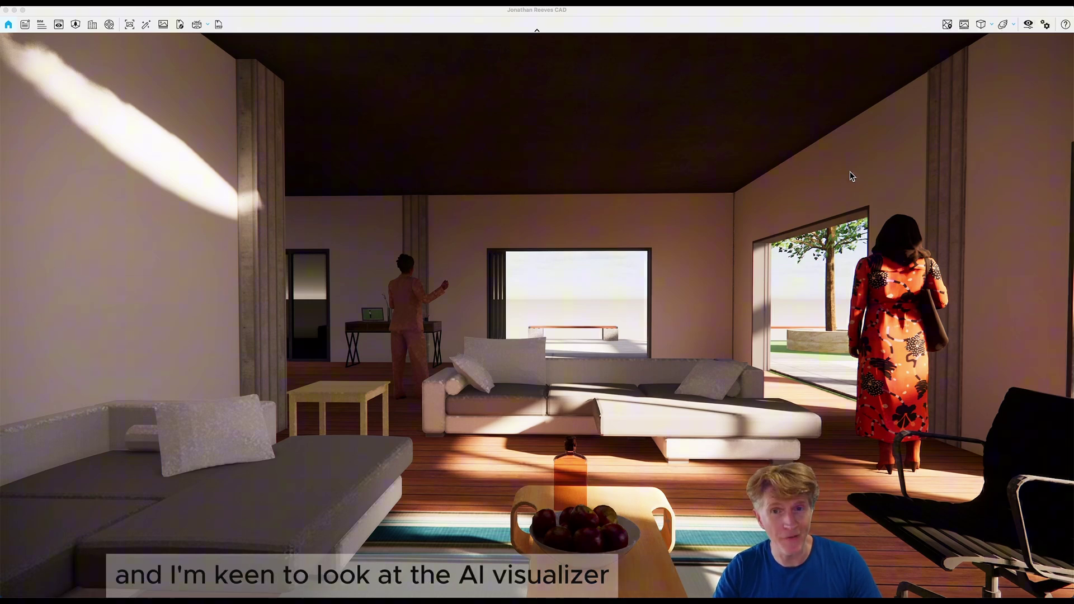
- Check the output resolution and save an AI Enhancer render of the living room as a PNG in the 05 Enscape 4.1 folder
{"action": "left_click", "coordinate": [1043, 24]}
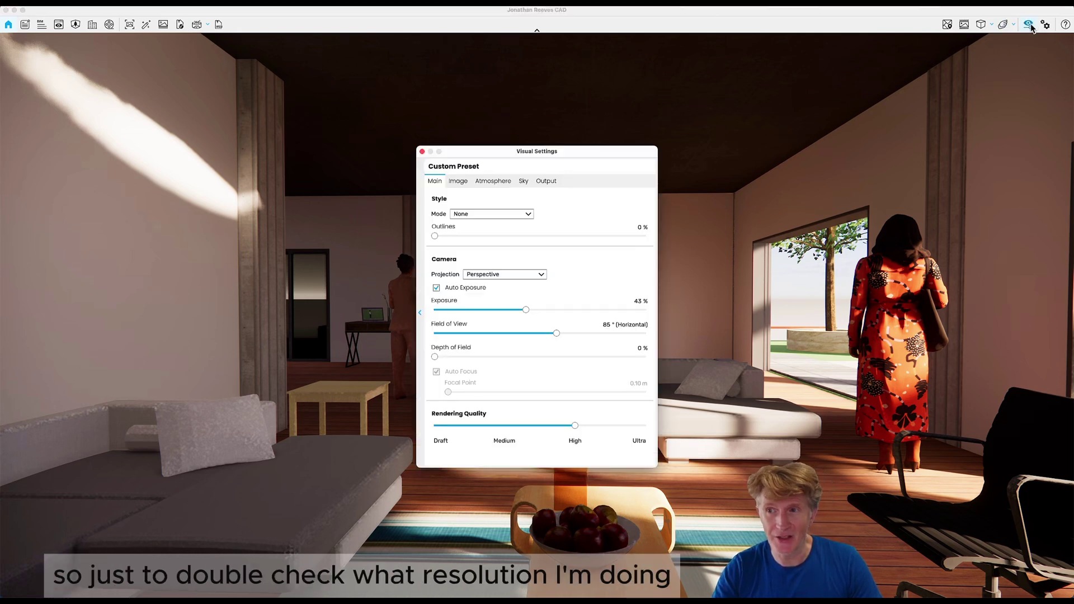
{"action": "left_click", "coordinate": [542, 183]}
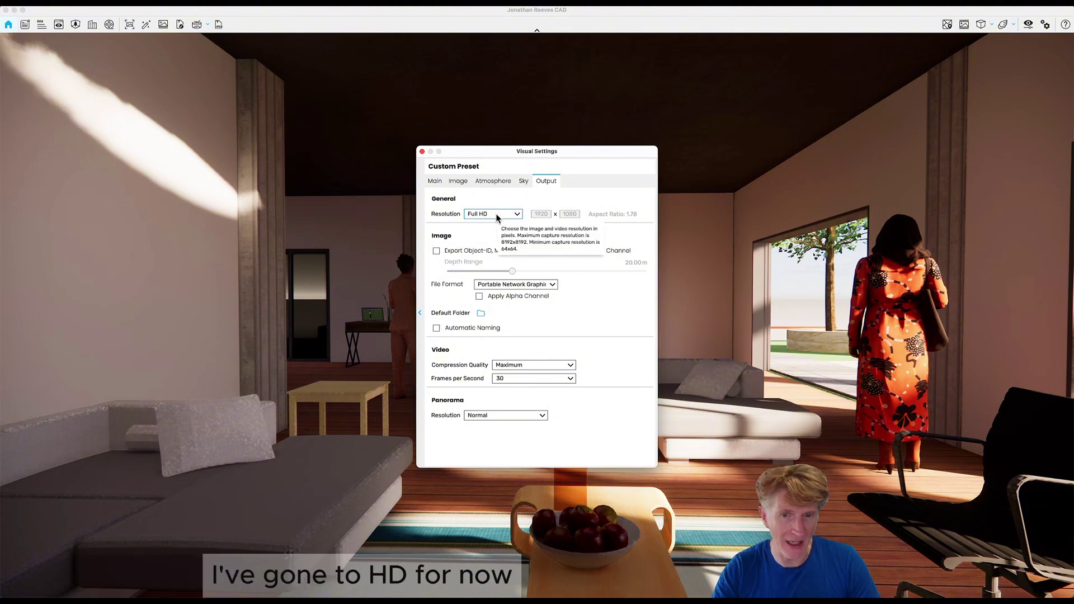
{"action": "left_click", "coordinate": [422, 152]}
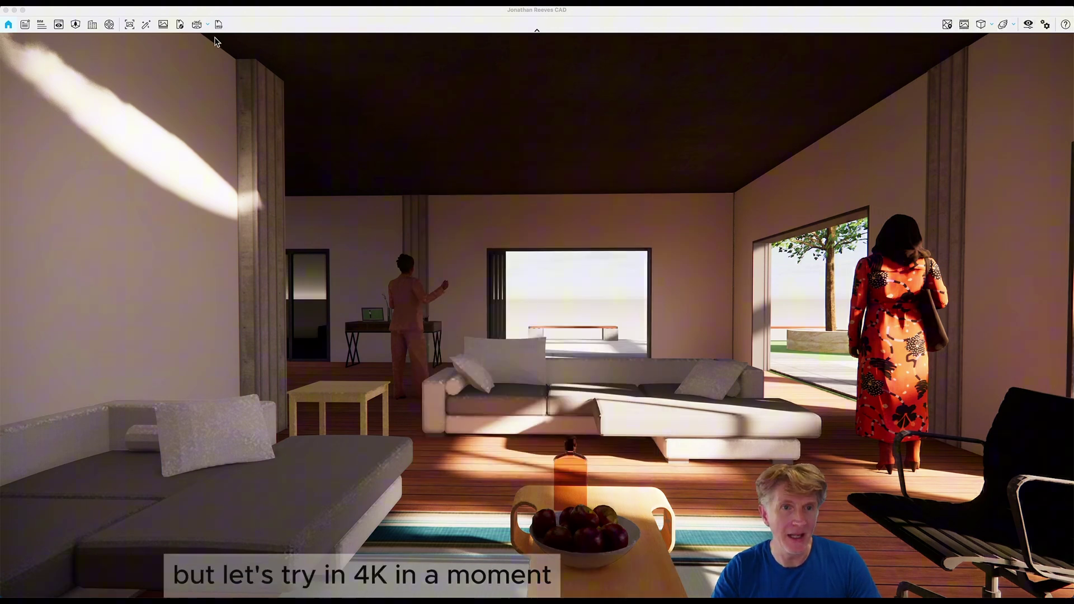
{"action": "left_click", "coordinate": [145, 26]}
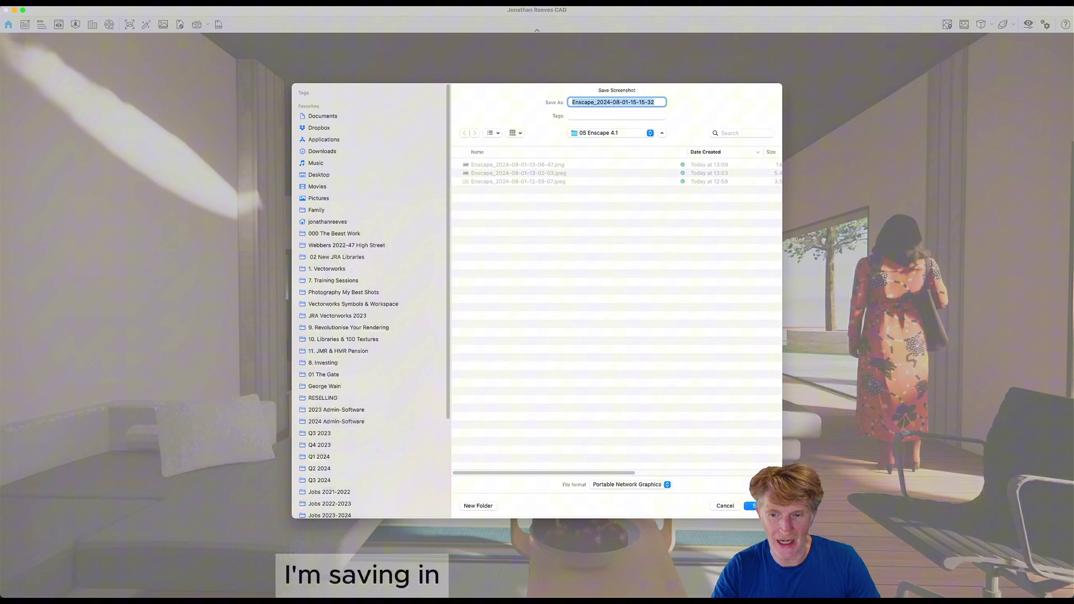
{"action": "key", "text": "Return"}
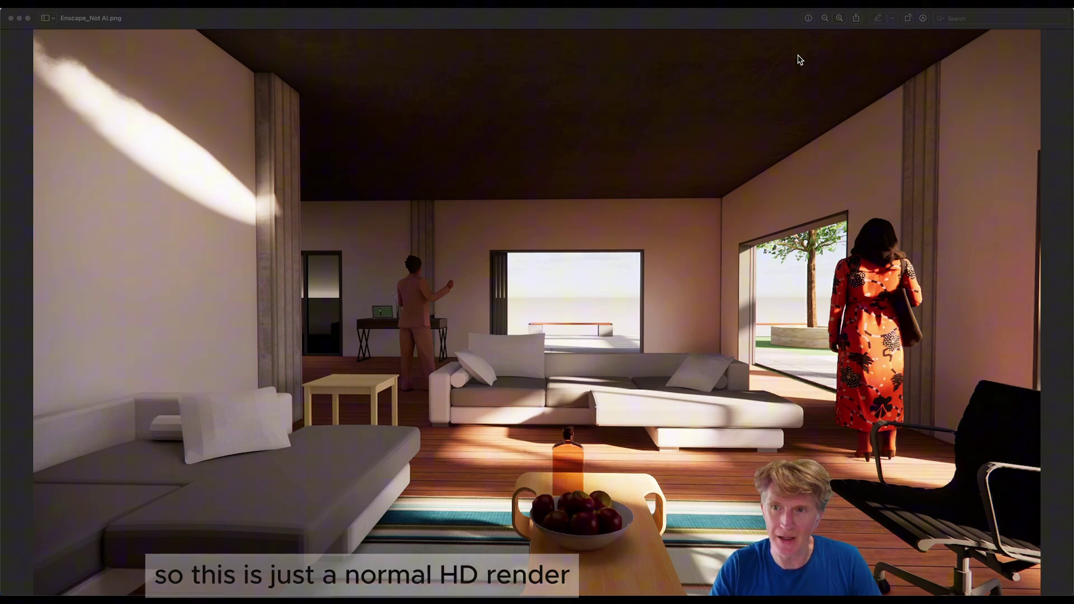
- Zoom in on the Enscape_Not AI.png render in the image viewer to inspect the people and furniture
{"action": "left_click", "coordinate": [845, 19]}
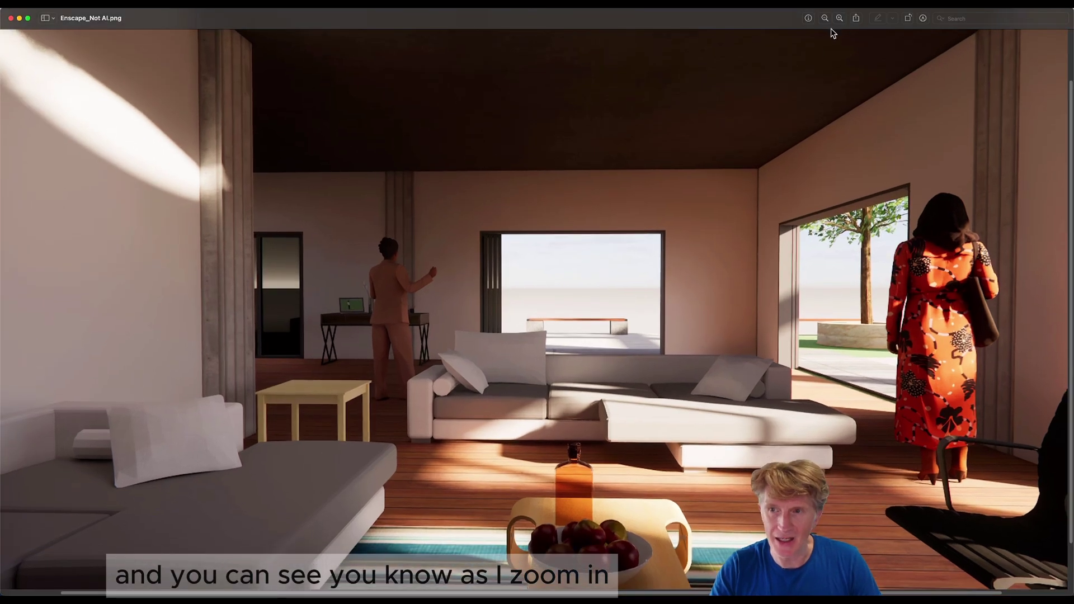
{"action": "left_click", "coordinate": [839, 18]}
{"action": "scroll", "coordinate": [642, 552], "scroll_direction": "down", "scroll_amount": 2}
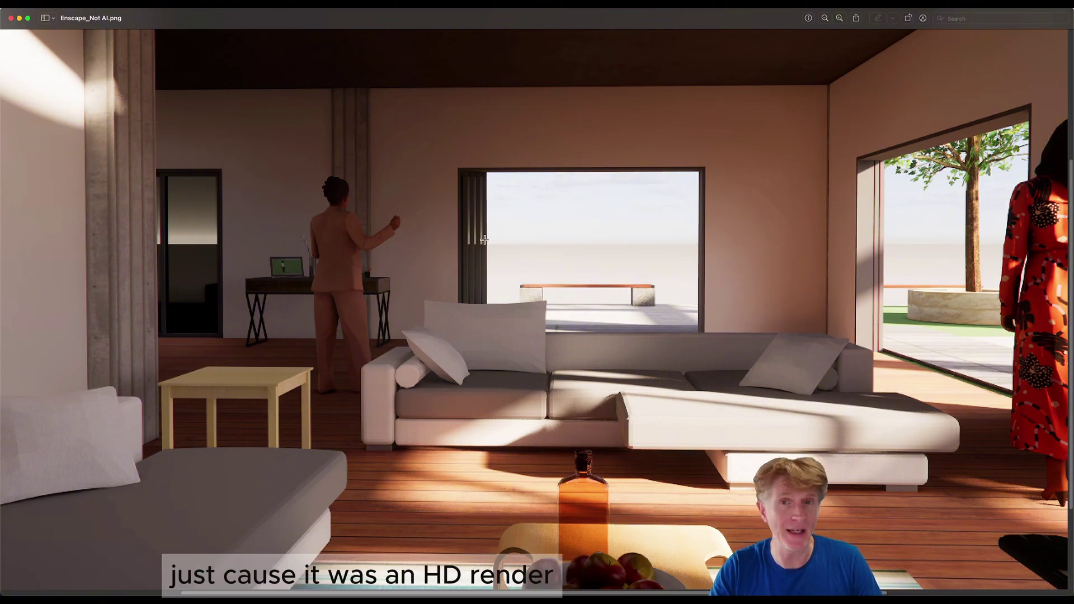
{"action": "left_click", "coordinate": [157, 2]}
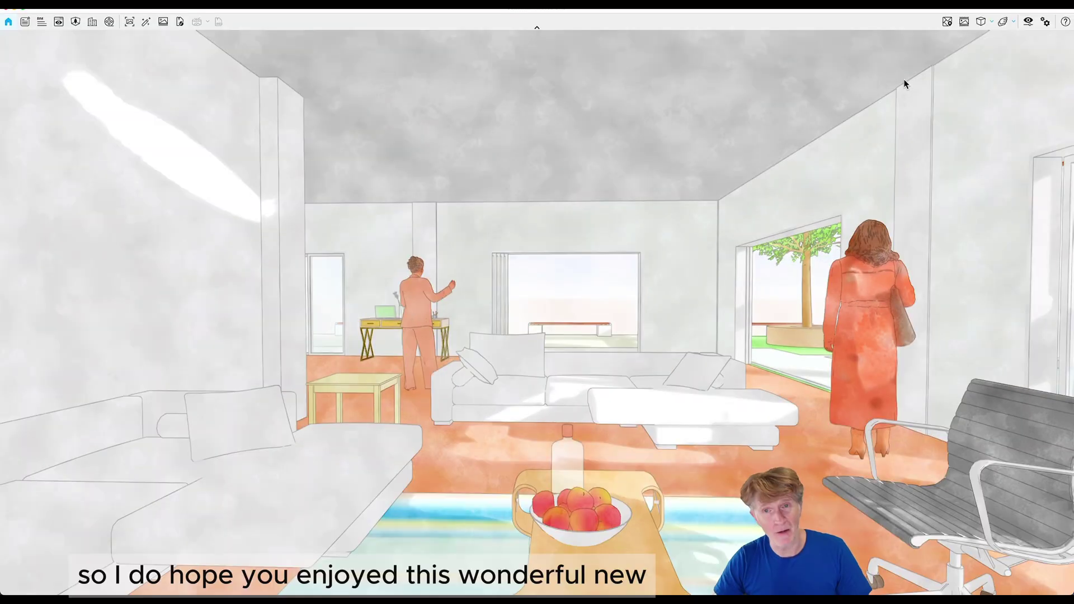
- Change the living room scene's style mode from Watercolor to None in Enscape's visual settings
{"action": "left_click", "coordinate": [1028, 23]}
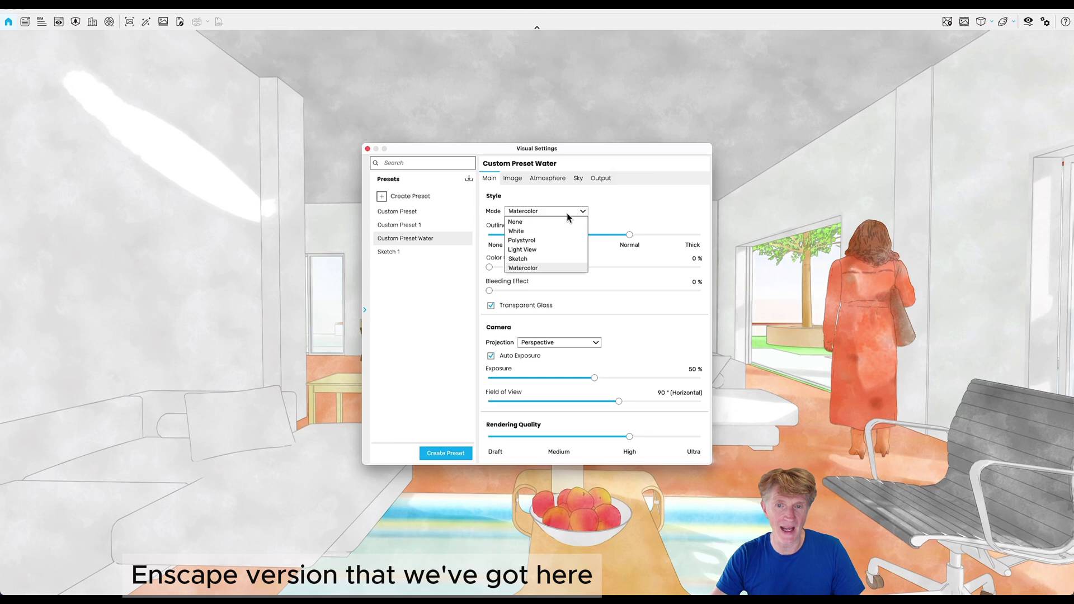
{"action": "left_click", "coordinate": [516, 221]}
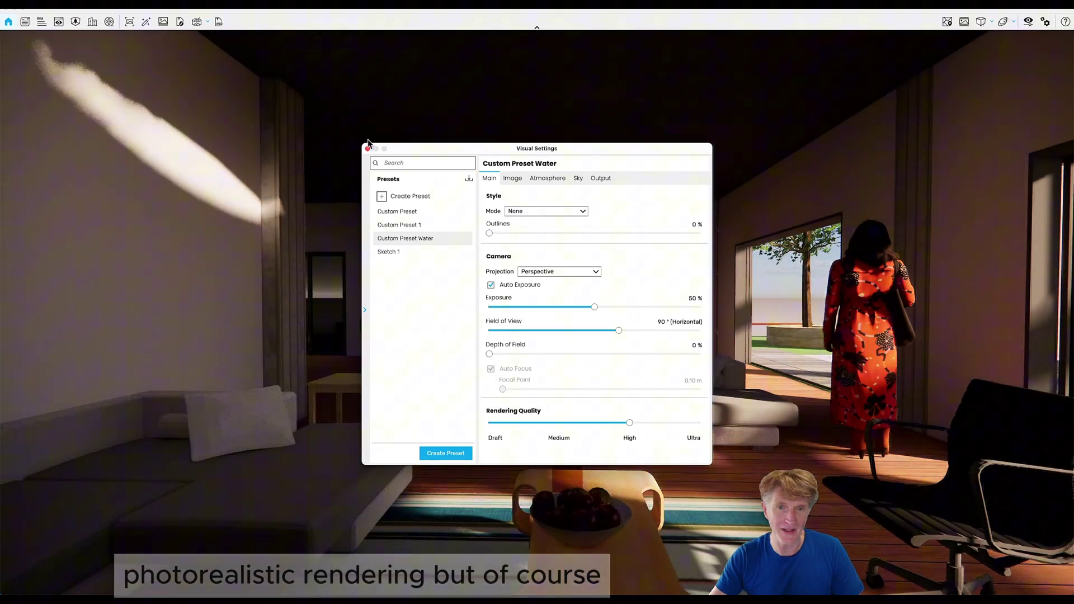
{"action": "left_click", "coordinate": [367, 150]}
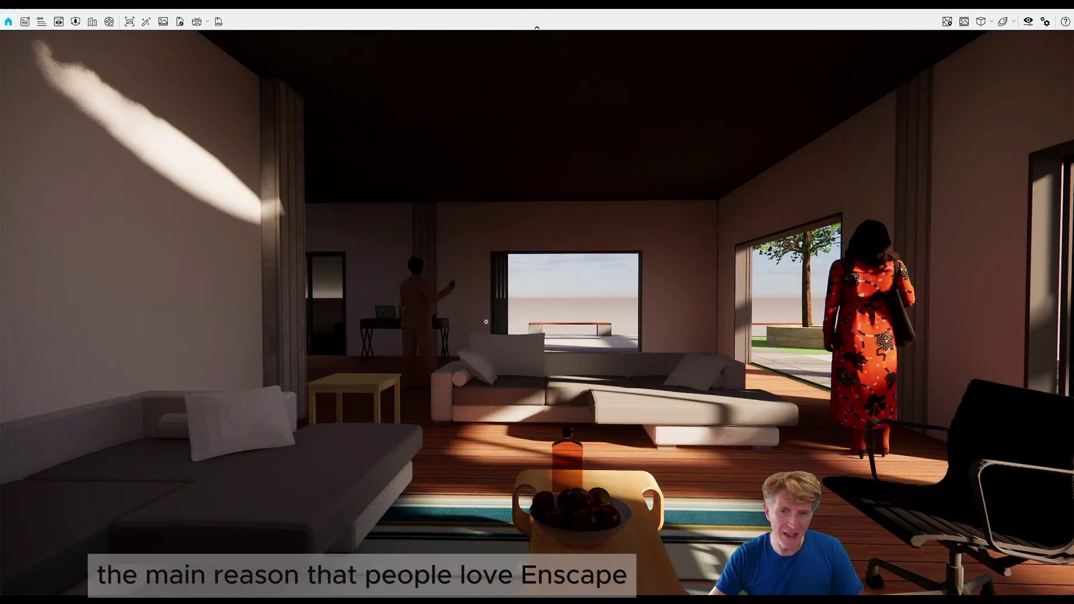
- Move through the living room and out past the pool to view the house, pergola and corner tree from outside
{"action": "mouse_move", "coordinate": [493, 322]}
{"action": "left_mouse_down"}
{"action": "mouse_move", "coordinate": [554, 321]}
{"action": "mouse_move", "coordinate": [591, 295]}
{"action": "mouse_move", "coordinate": [651, 313]}
{"action": "mouse_move", "coordinate": [495, 325]}
{"action": "left_mouse_up"}
{"action": "key", "text": "w"}
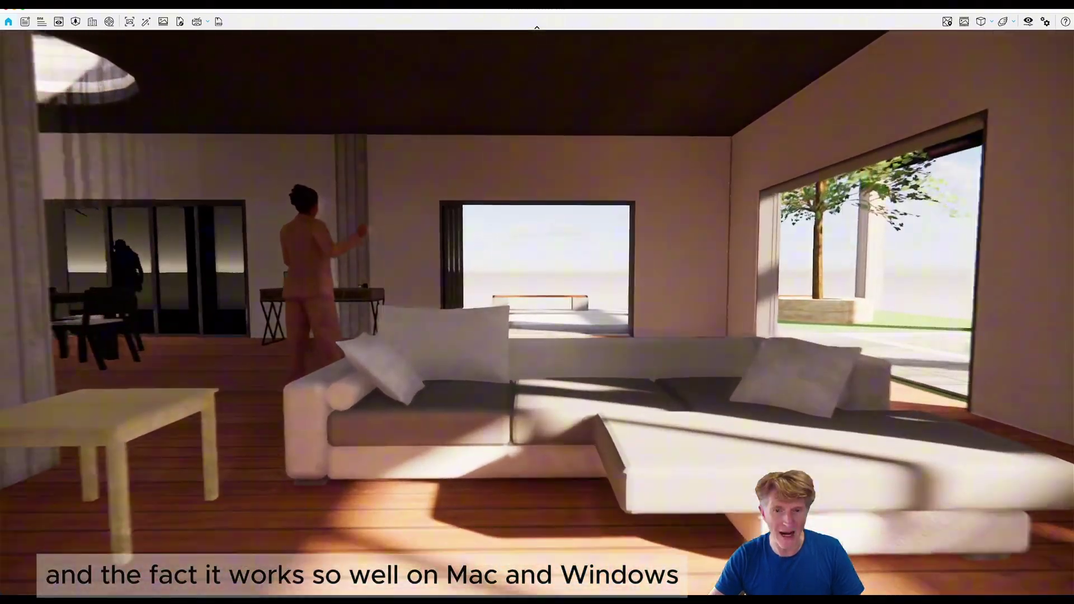
{"action": "key", "text": "q"}
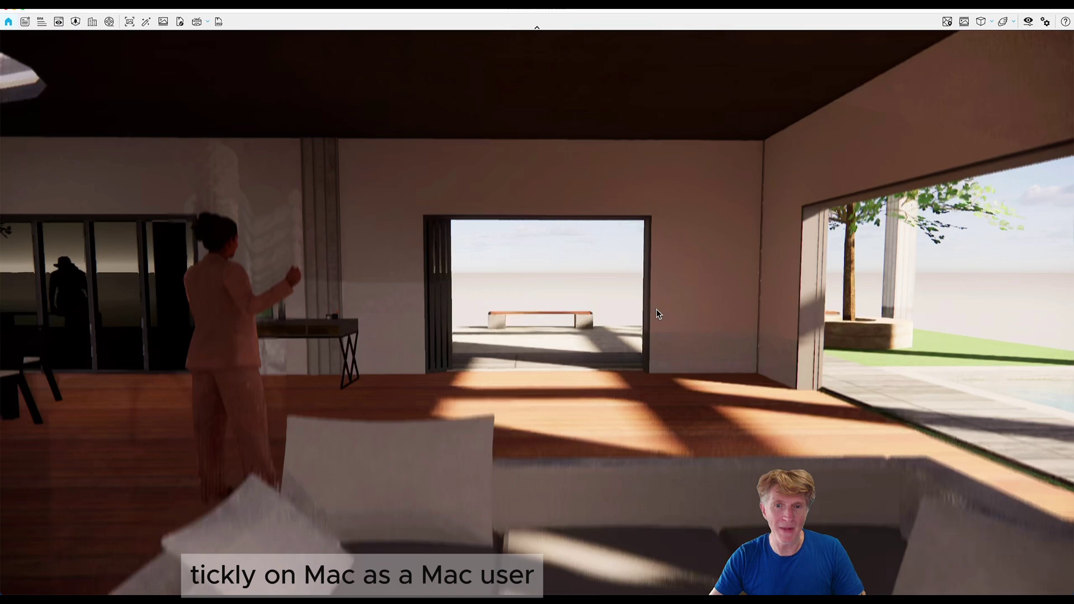
{"action": "key", "text": "w"}
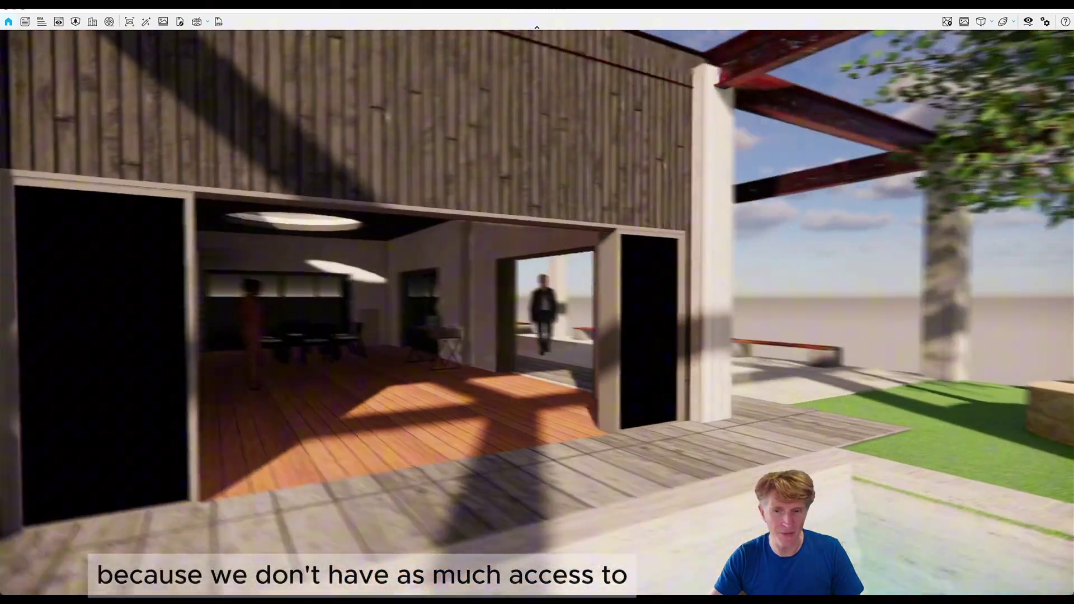
{"action": "key", "text": "s"}
{"action": "key", "text": "s"}
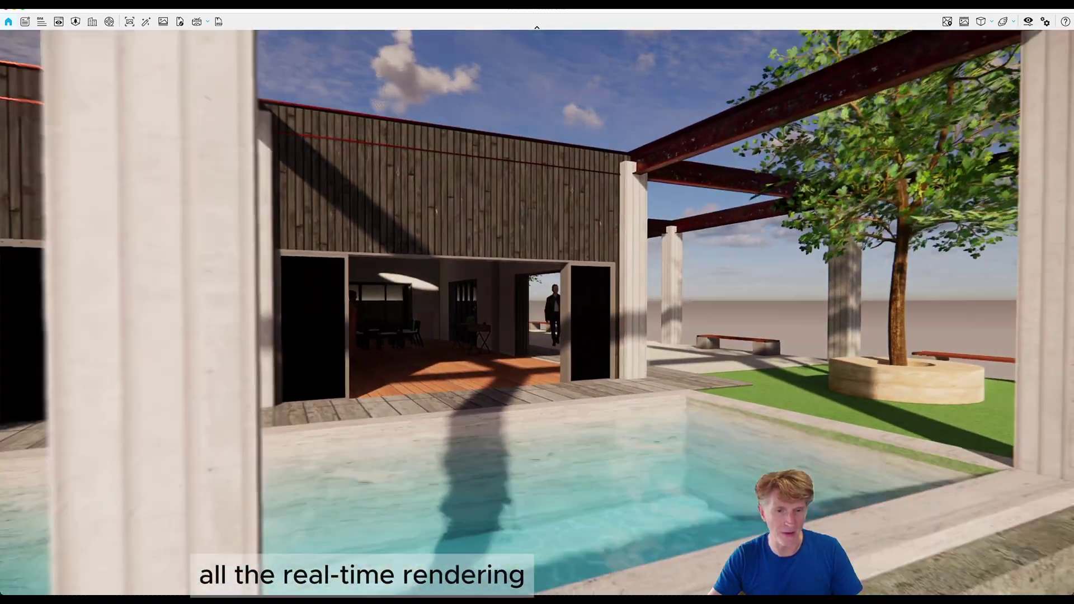
{"action": "key", "text": "d"}
{"action": "key", "text": "s"}
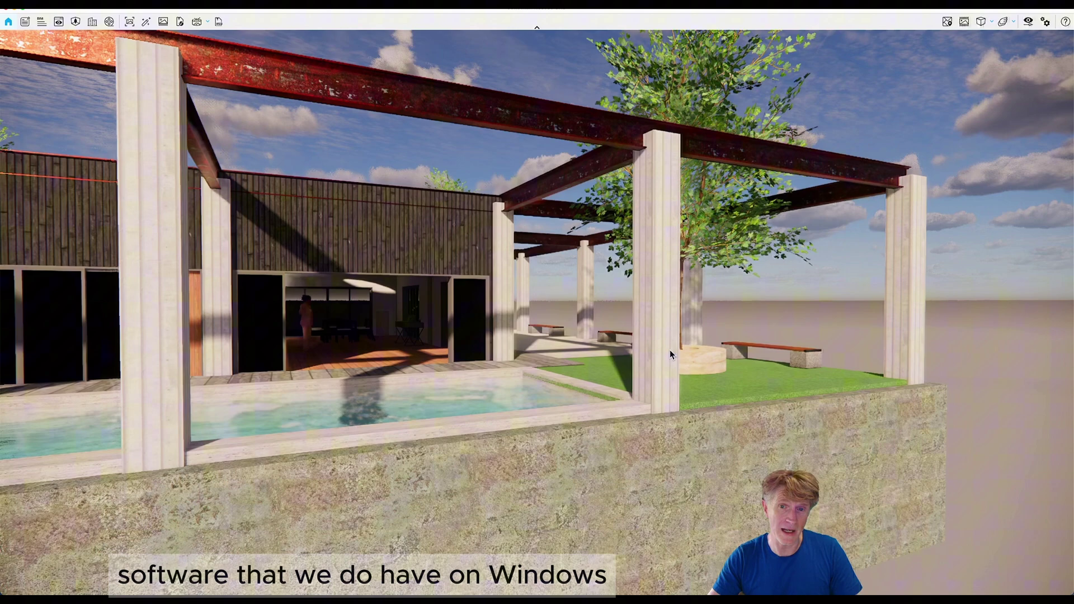